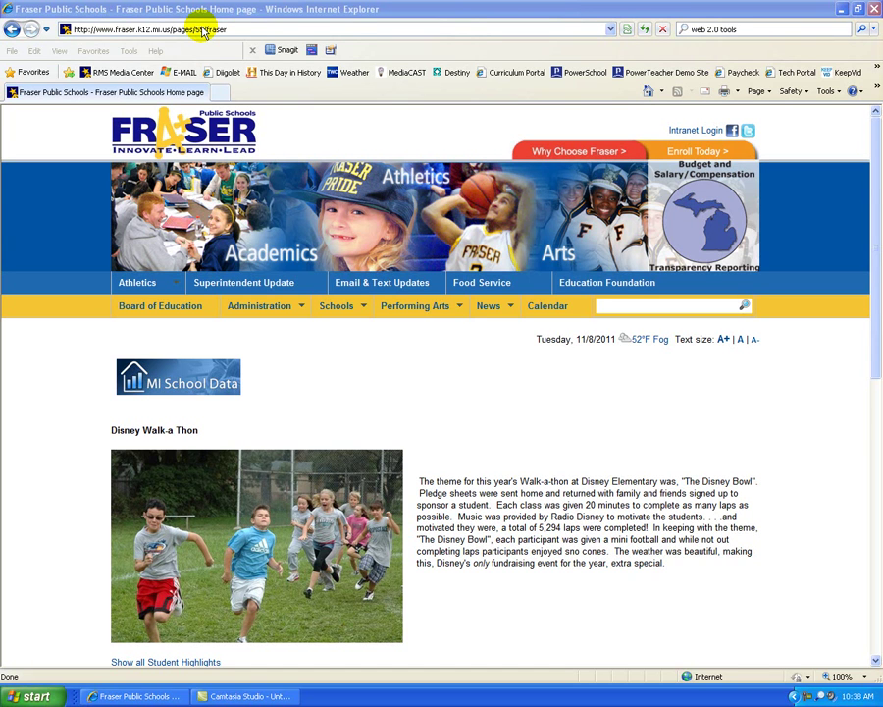
Open the bubbl.us website in the browser.
click(203, 31)
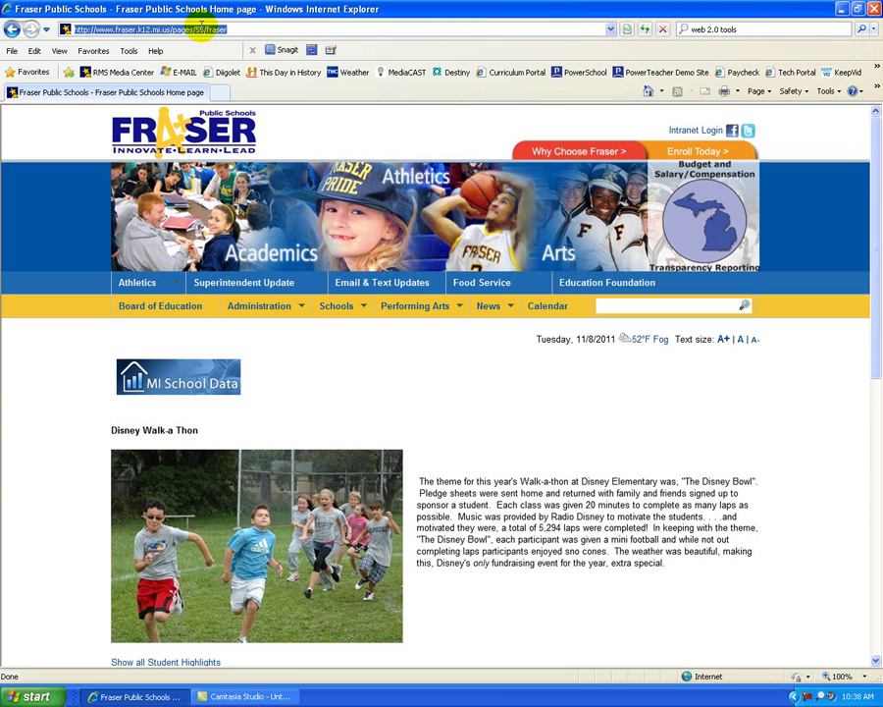
text(bubbl.u)
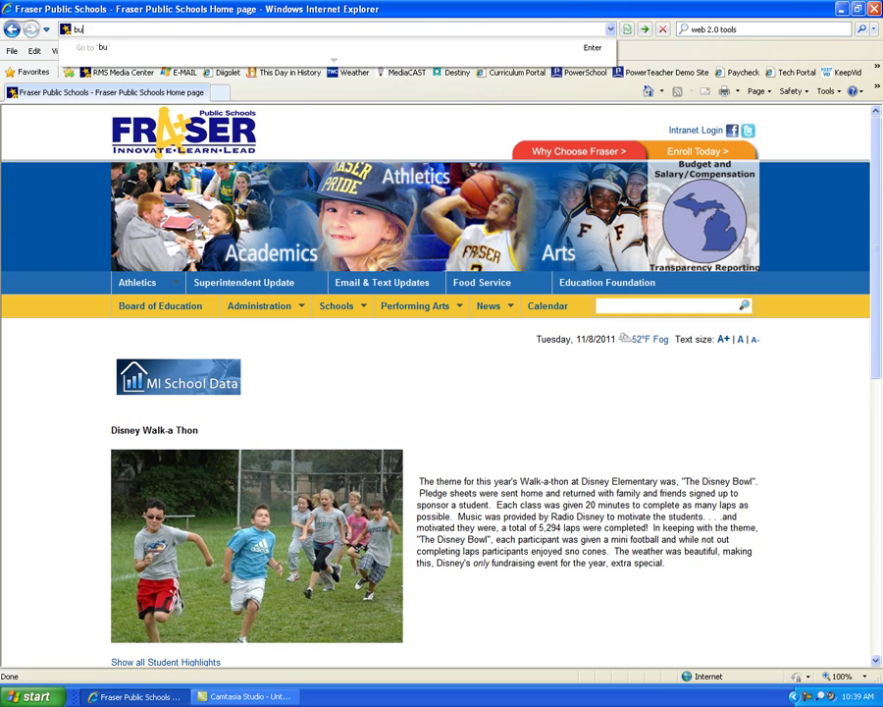
text(s)
key(Return)
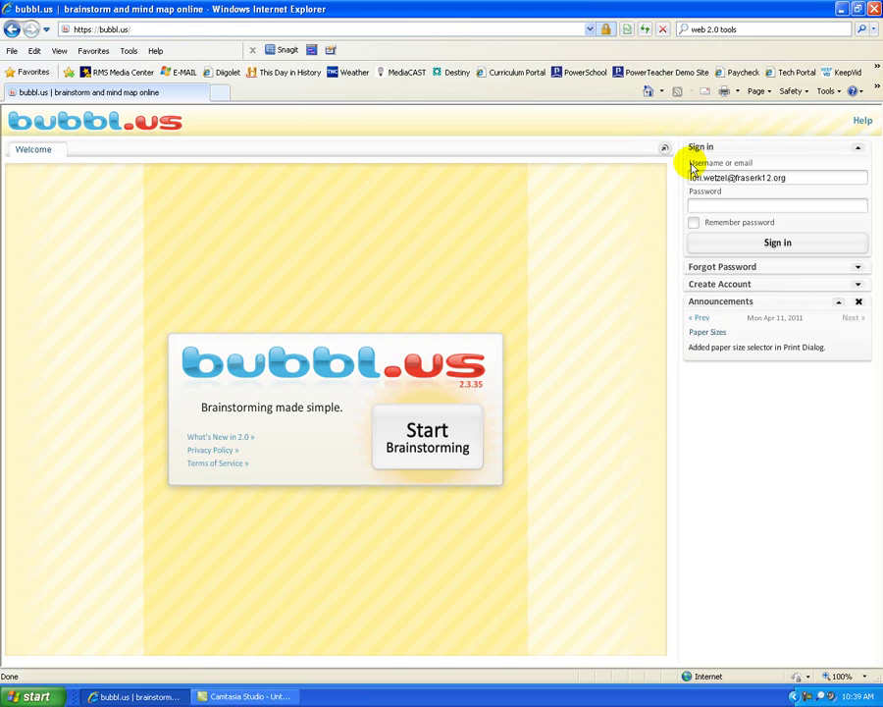
Enter the account password and sign in with the prefilled username.
click(700, 202)
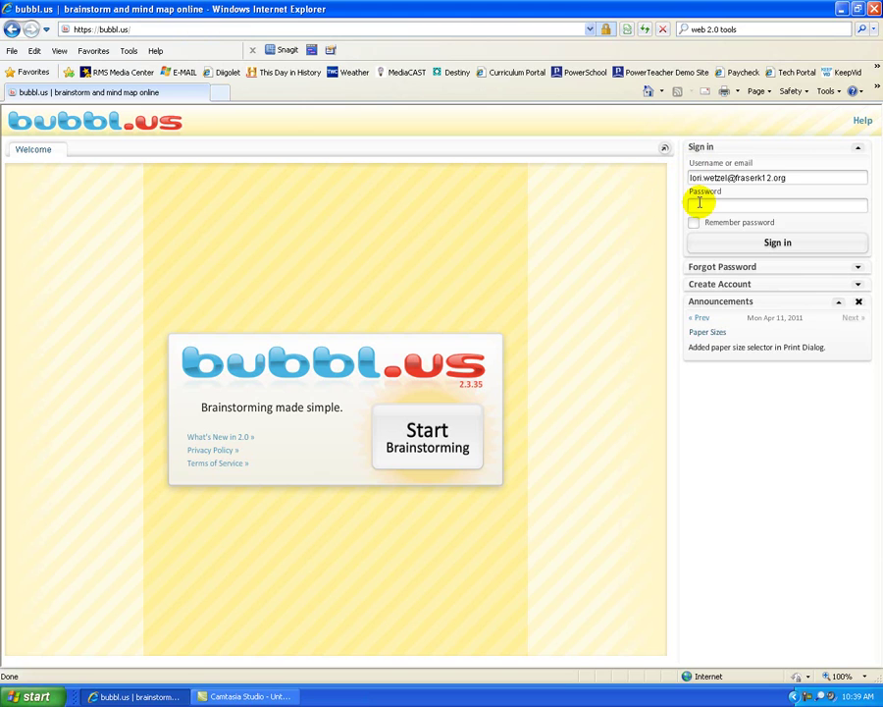
text(*****)
key(Return)
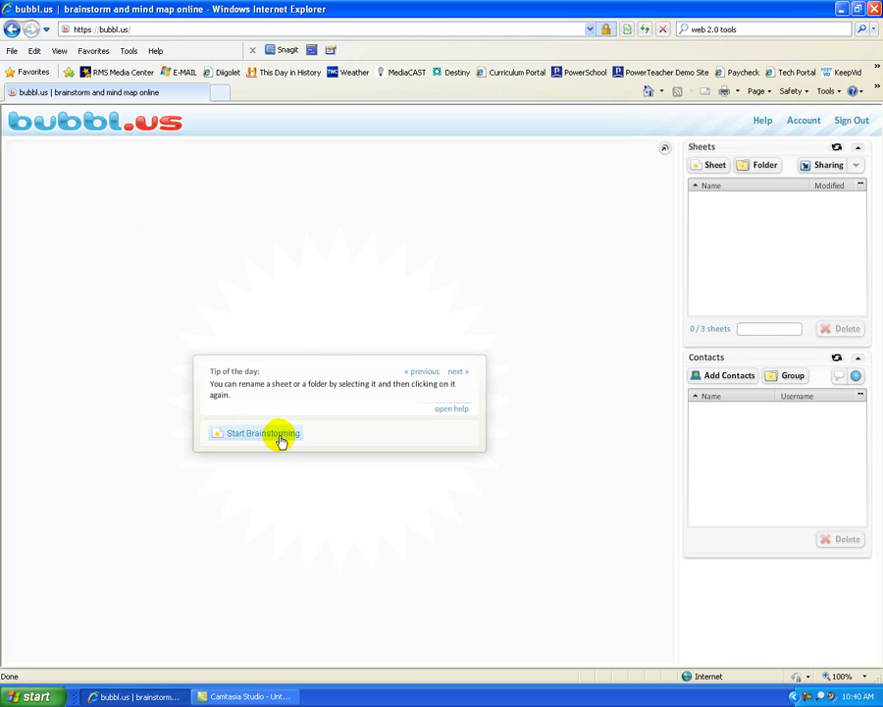
Start a new brainstorming sheet and move the "Start Here" bubble slightly upward.
click(281, 441)
mouse_move(359, 433)
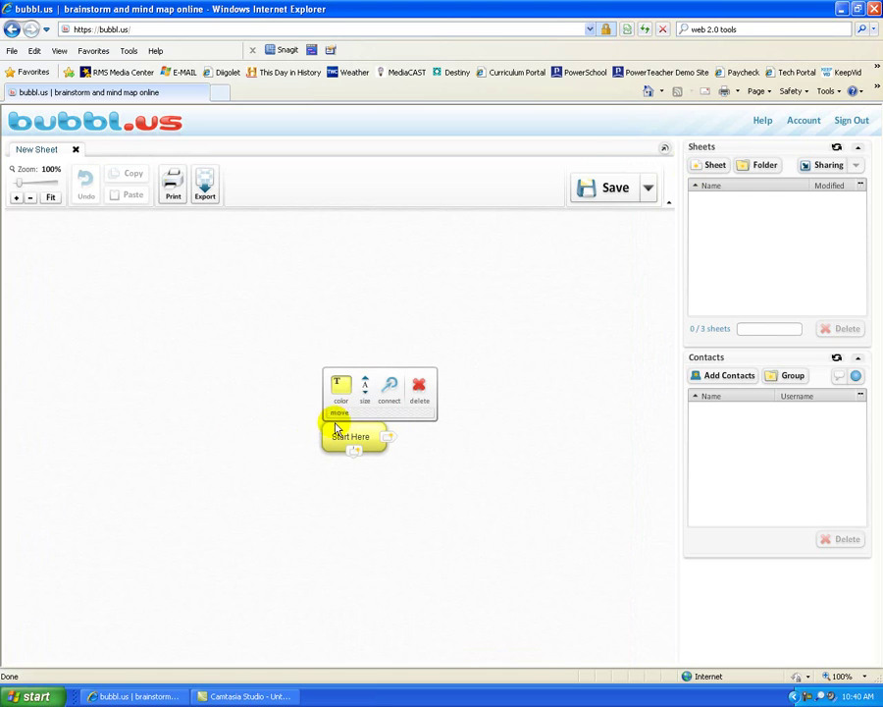
drag(324, 425, 318, 373)
Recolor the "Start Here" bubble light purple and increase its text size by two steps.
mouse_move(332, 374)
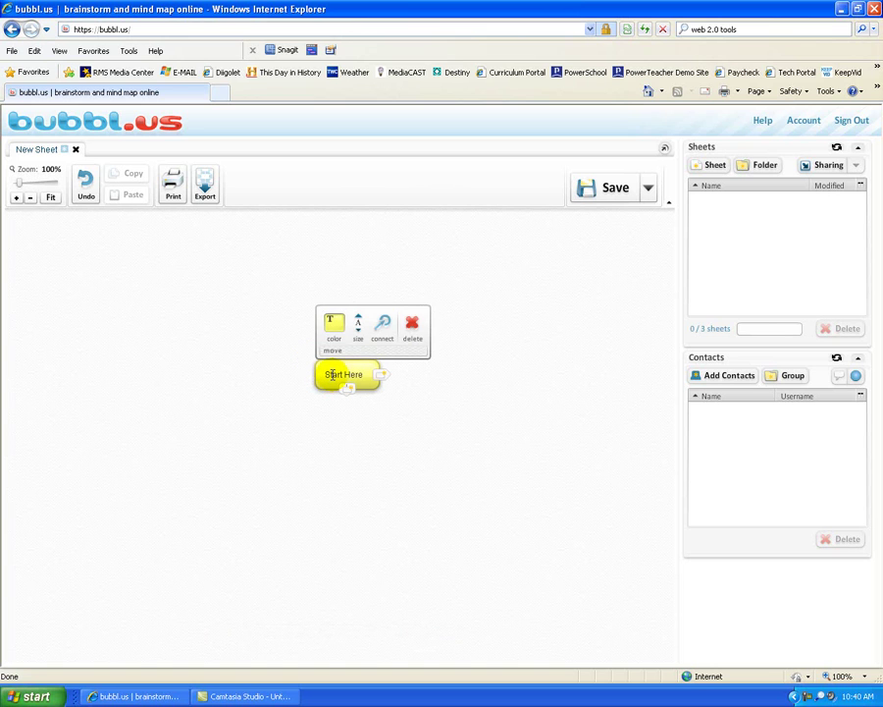
click(334, 329)
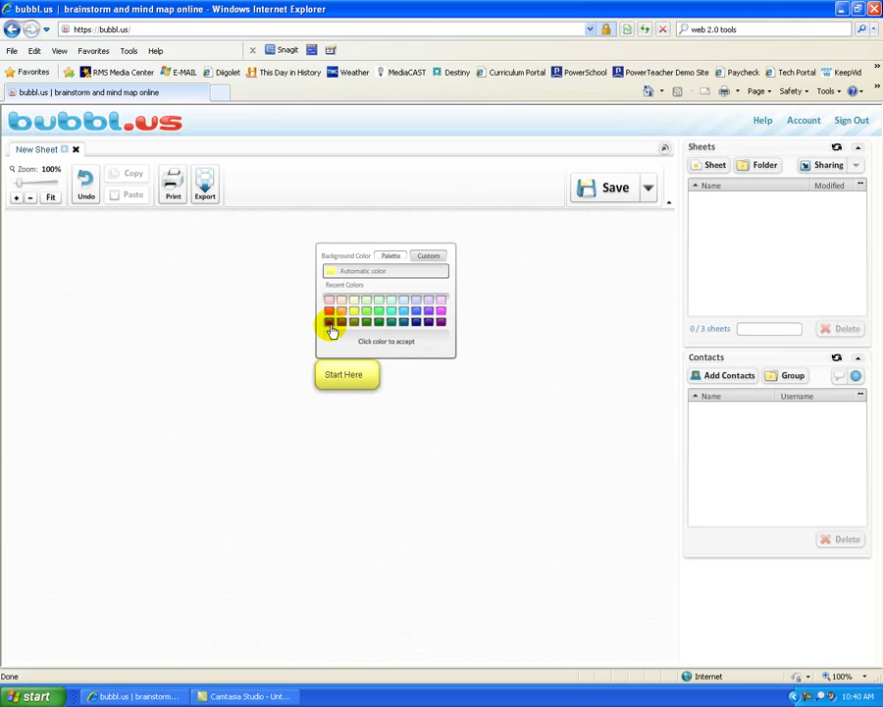
click(424, 300)
mouse_move(347, 374)
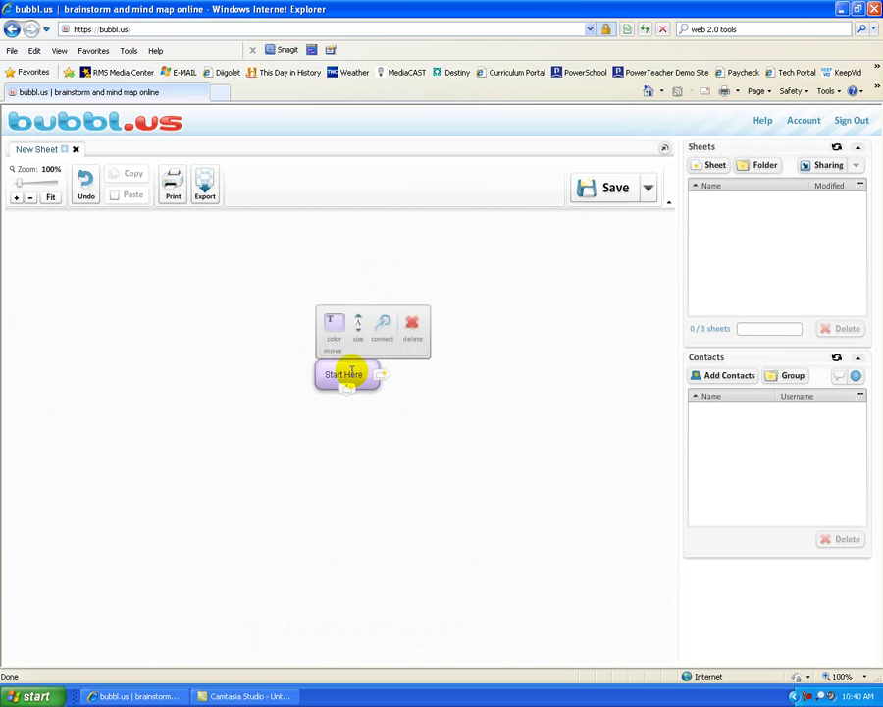
click(361, 319)
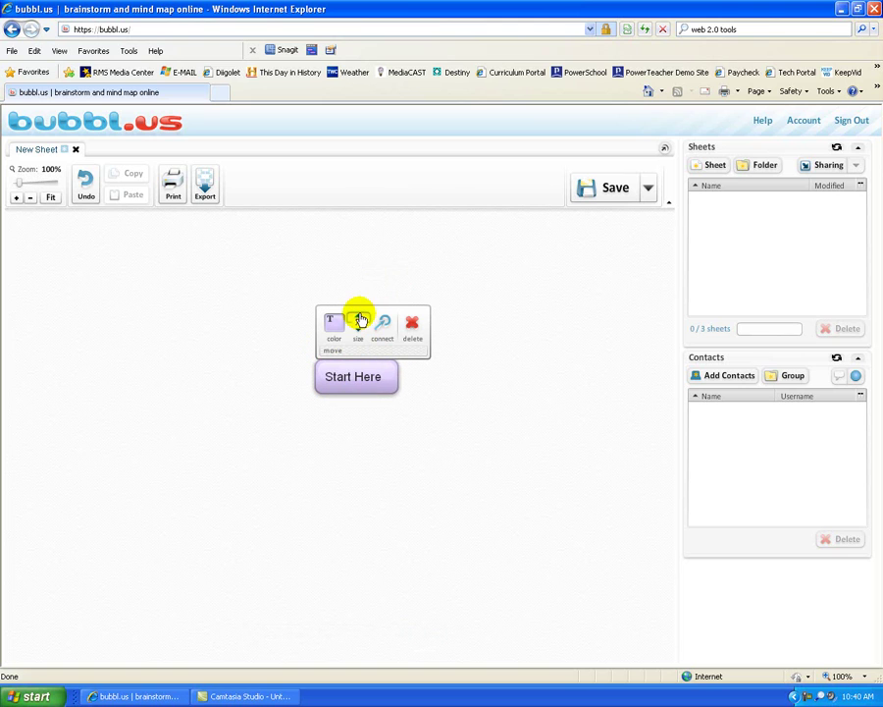
click(360, 319)
Replace the "Start Here" bubble's text with "Web 2.0".
click(358, 376)
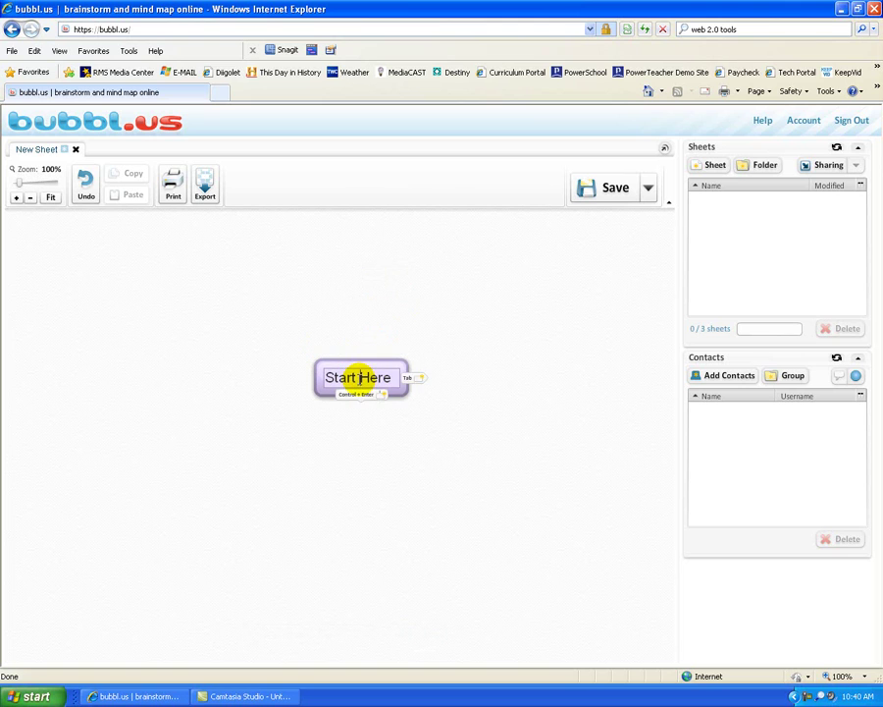
drag(393, 379, 274, 373)
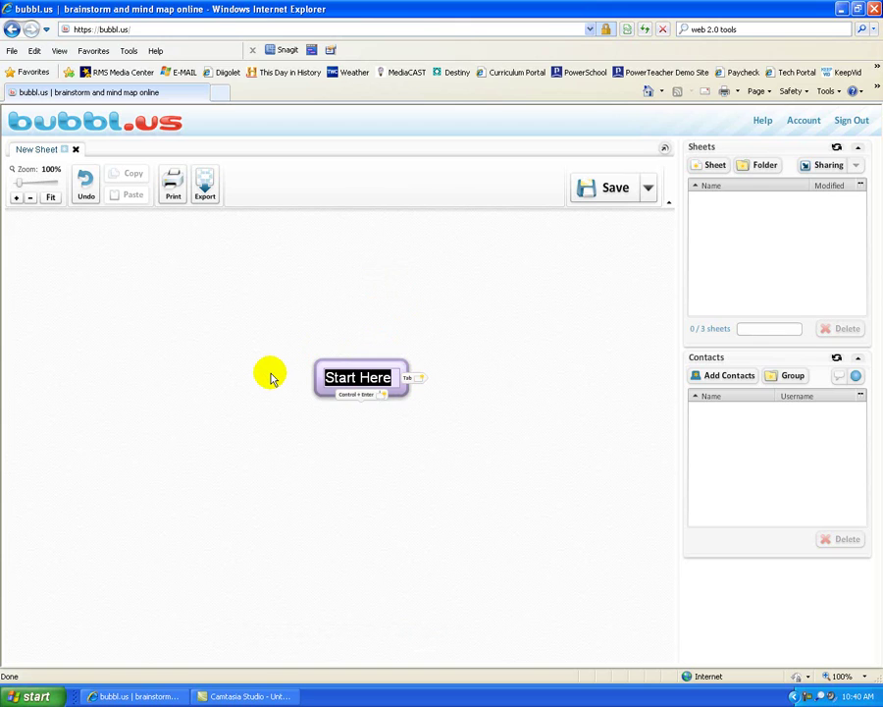
text(Web)
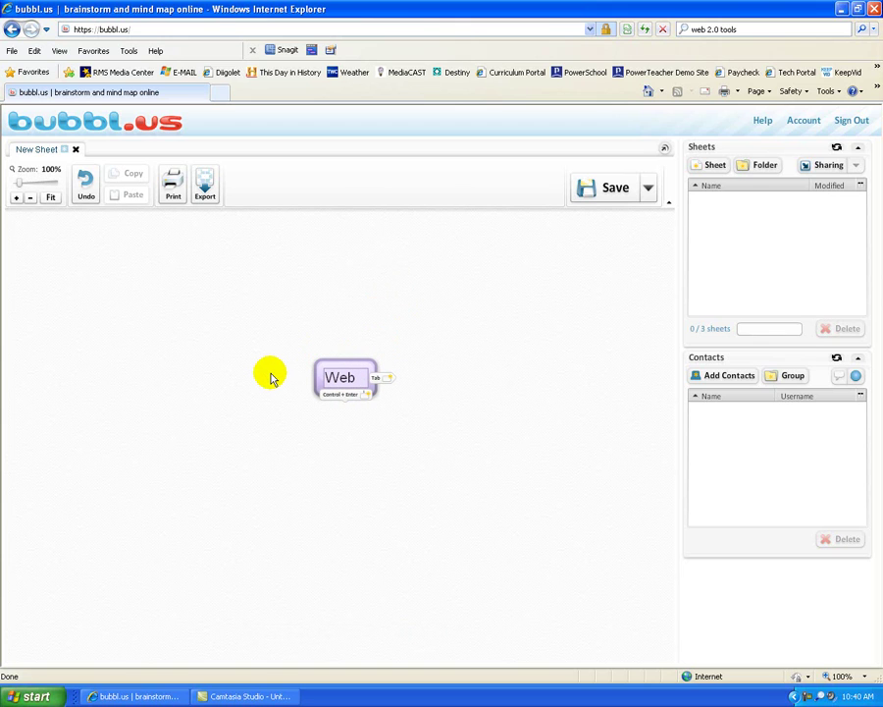
text( 2.0)
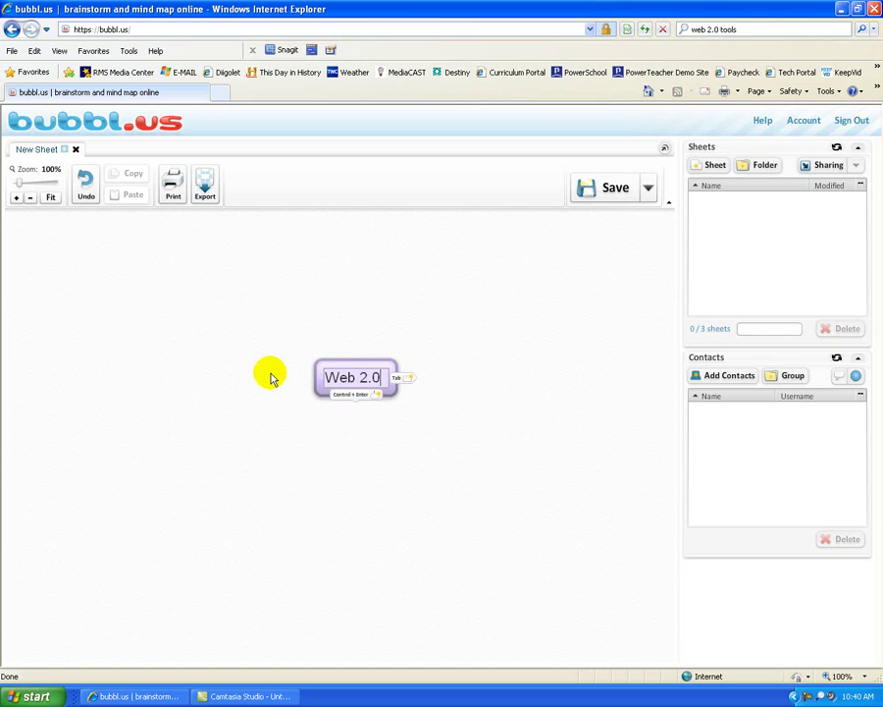
click(271, 378)
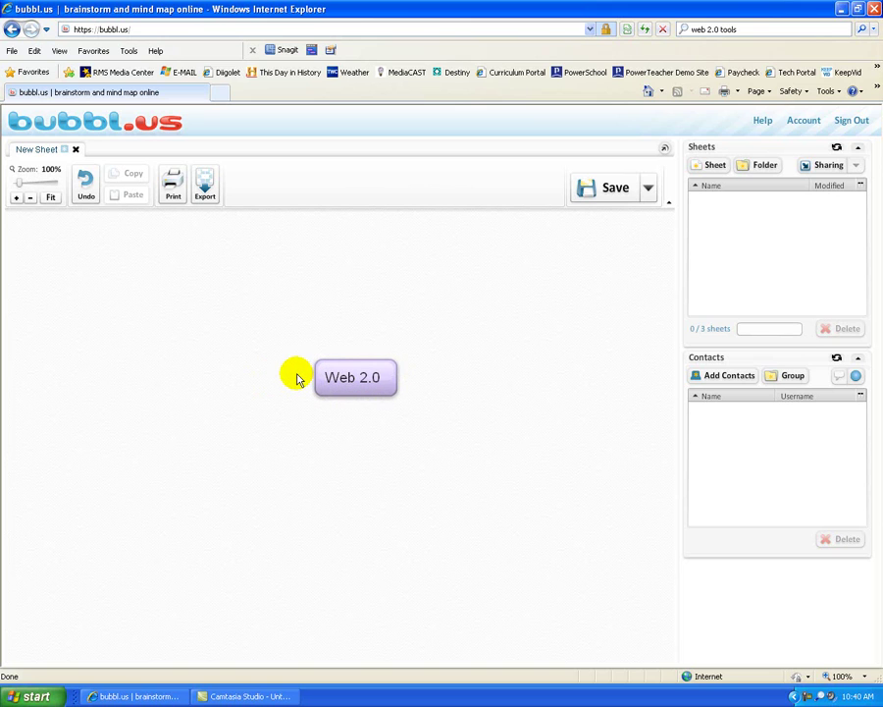
Add a child bubble labelled "Presentation" beneath the "Web 2.0" bubble.
mouse_move(361, 397)
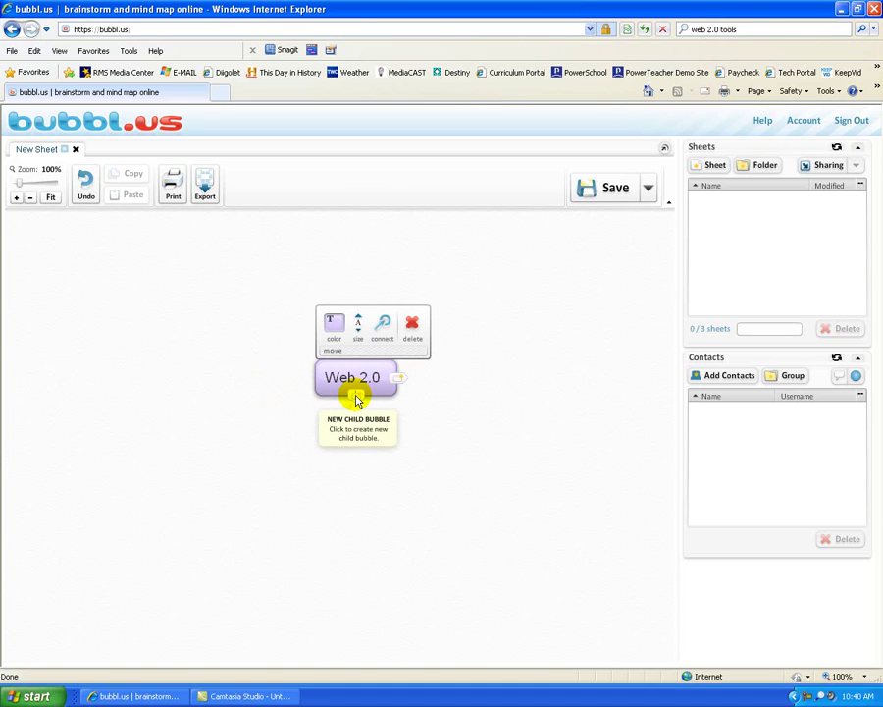
click(357, 398)
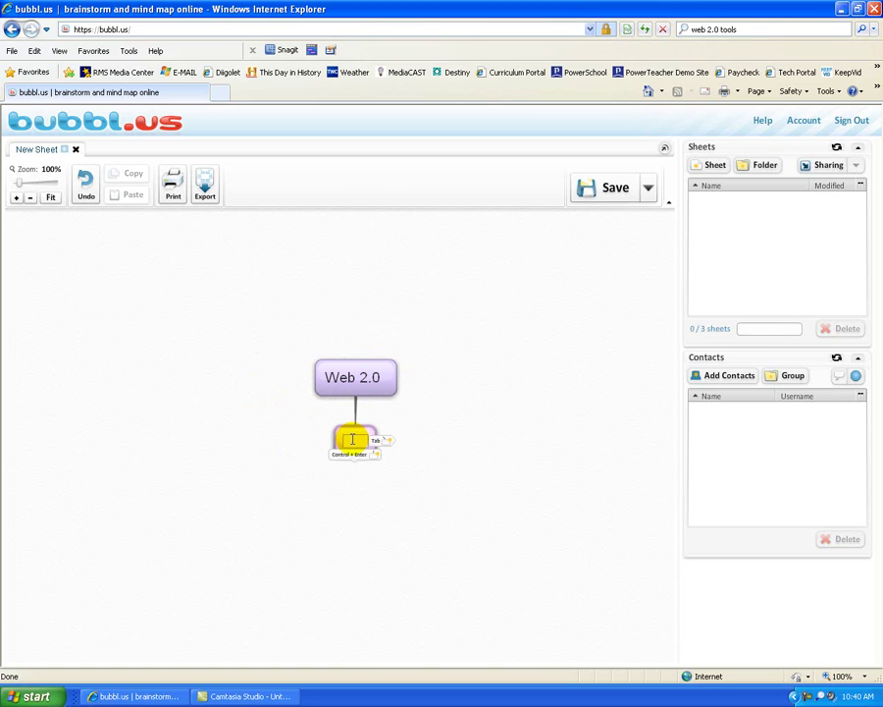
text(Present)
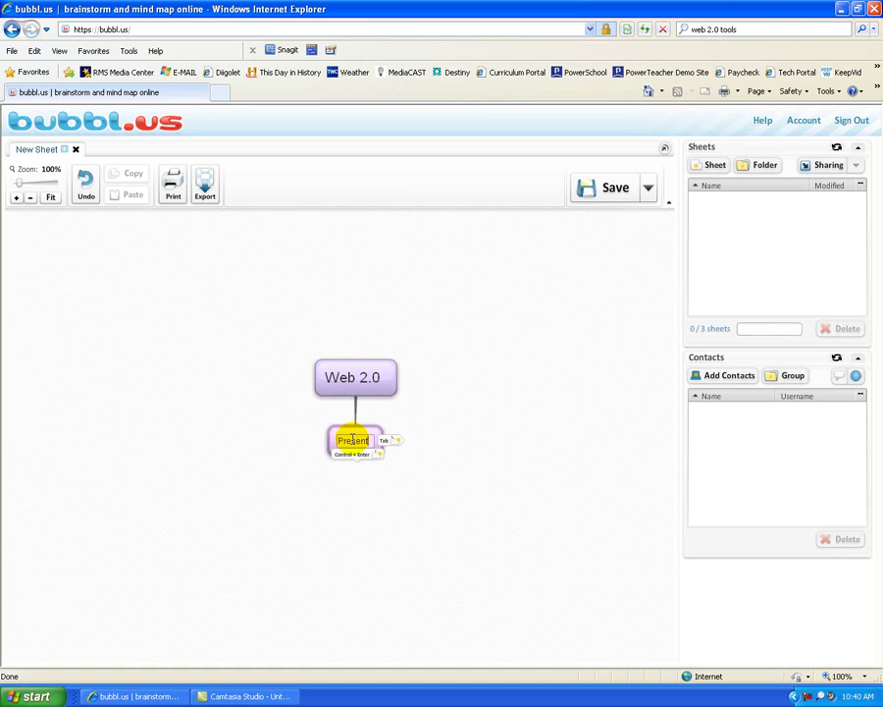
text(ation)
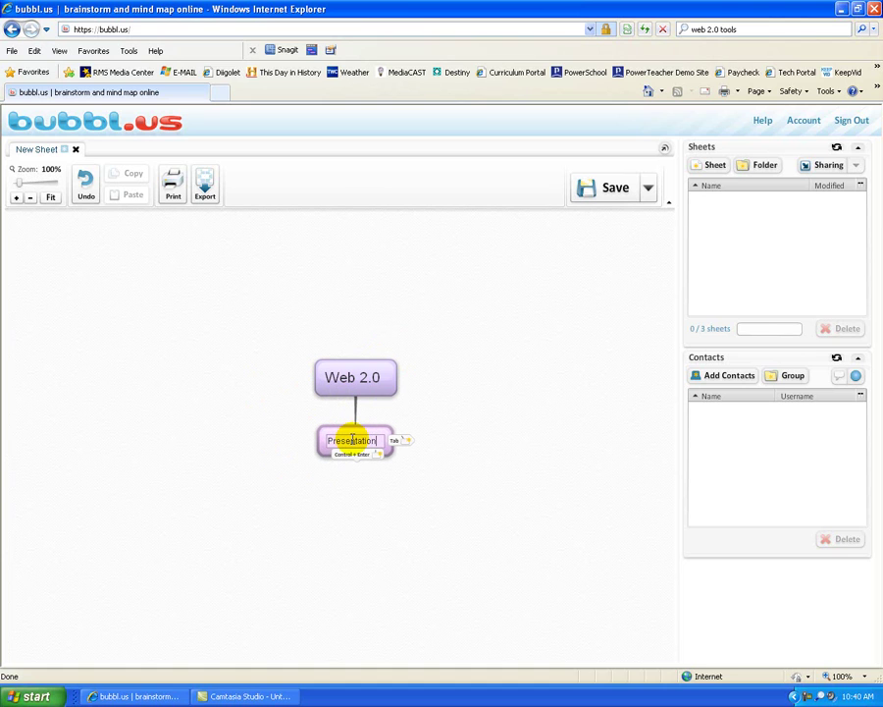
click(305, 473)
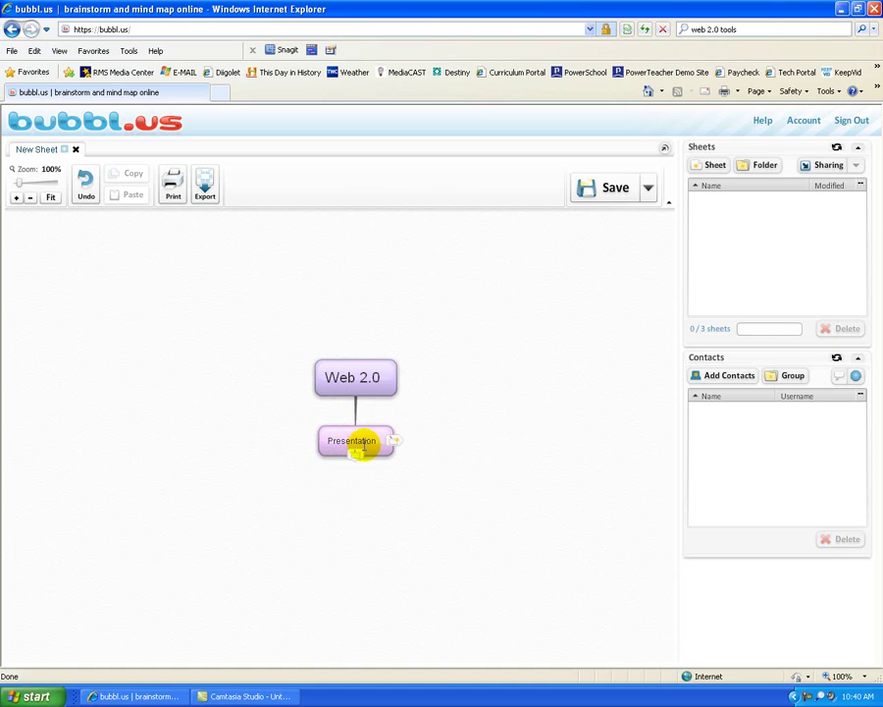
Add two child bubbles beneath "Presentation", labelled "Prezi" and "Voicethread".
click(355, 457)
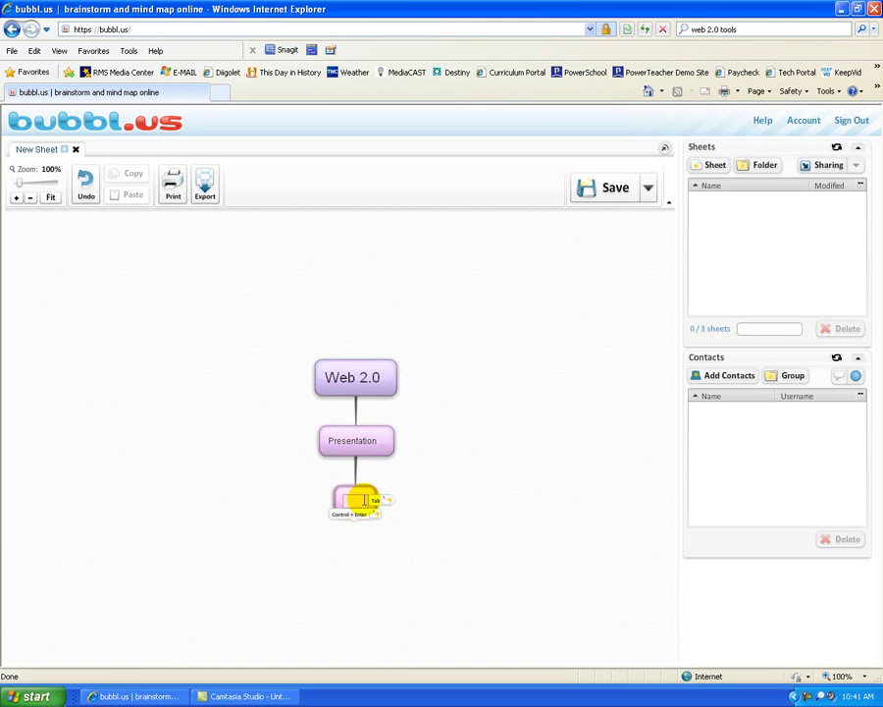
text(Prezi)
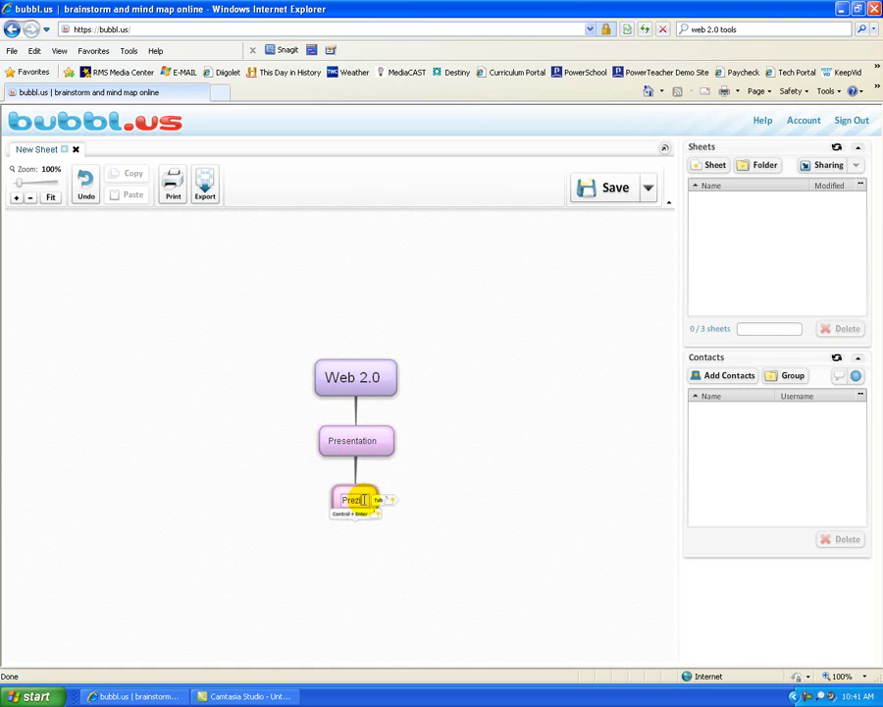
key(Return)
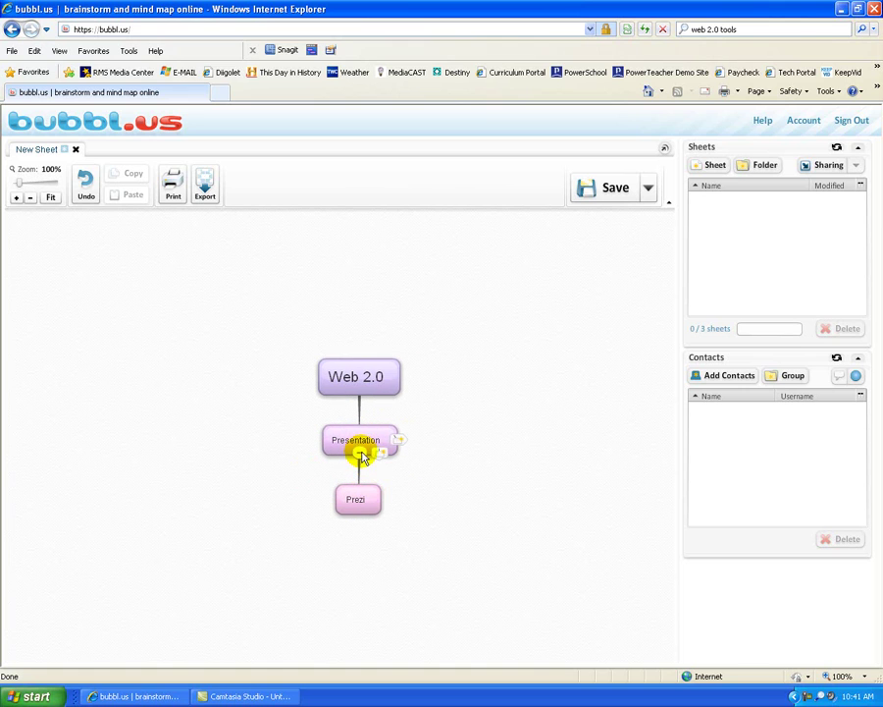
click(380, 458)
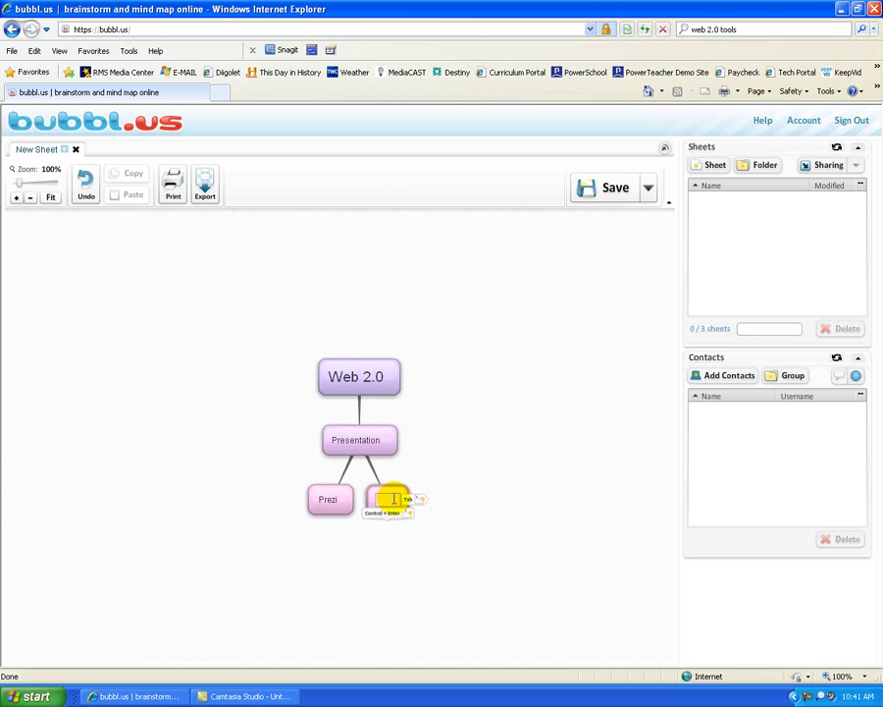
text(M)
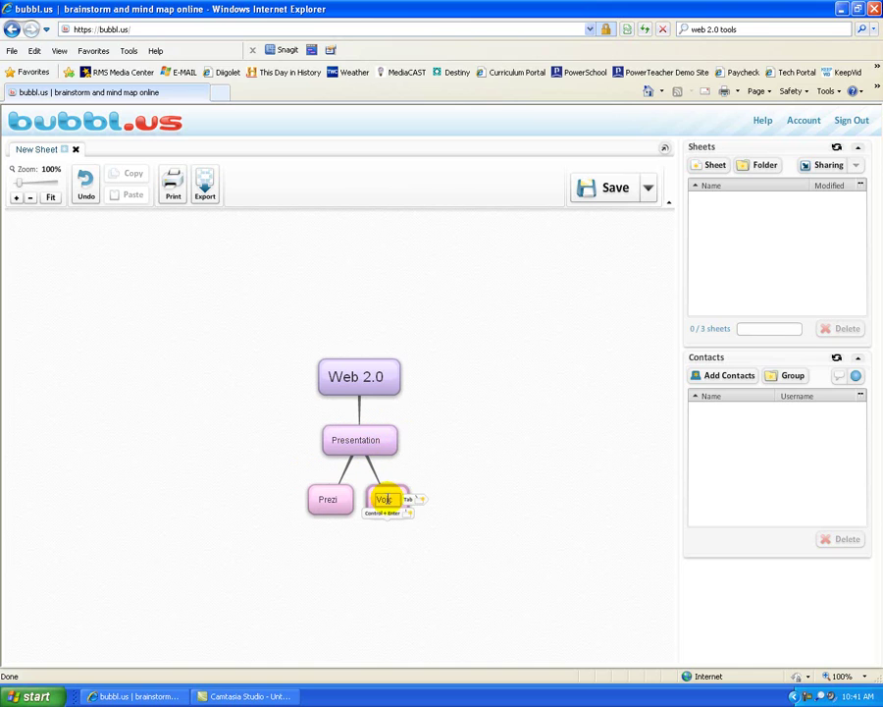
text(oiceThread)
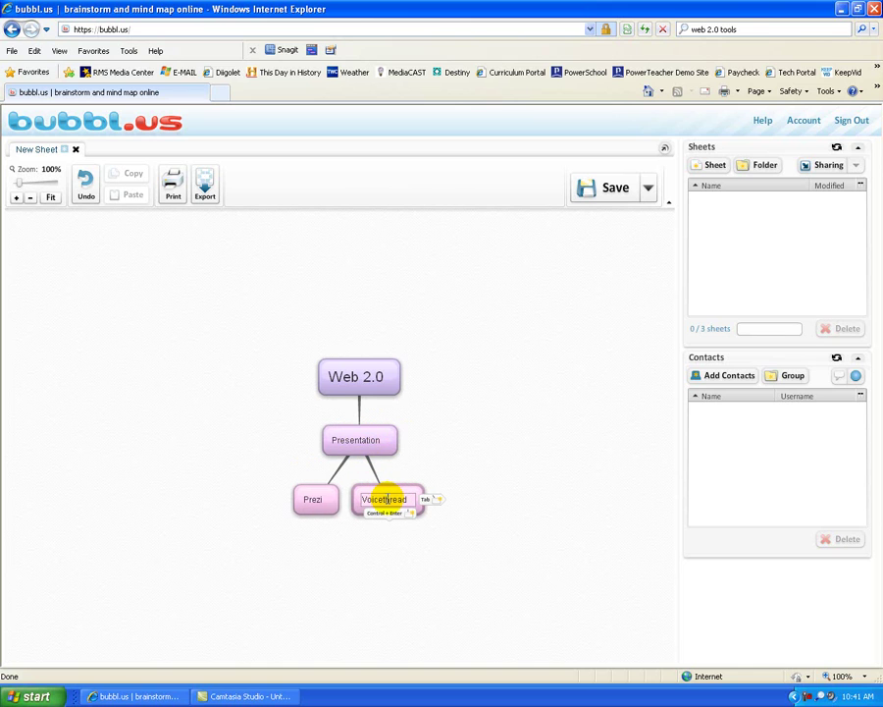
click(423, 457)
Add a second child bubble labelled "Organization" beneath the "Web 2.0" bubble.
mouse_move(362, 444)
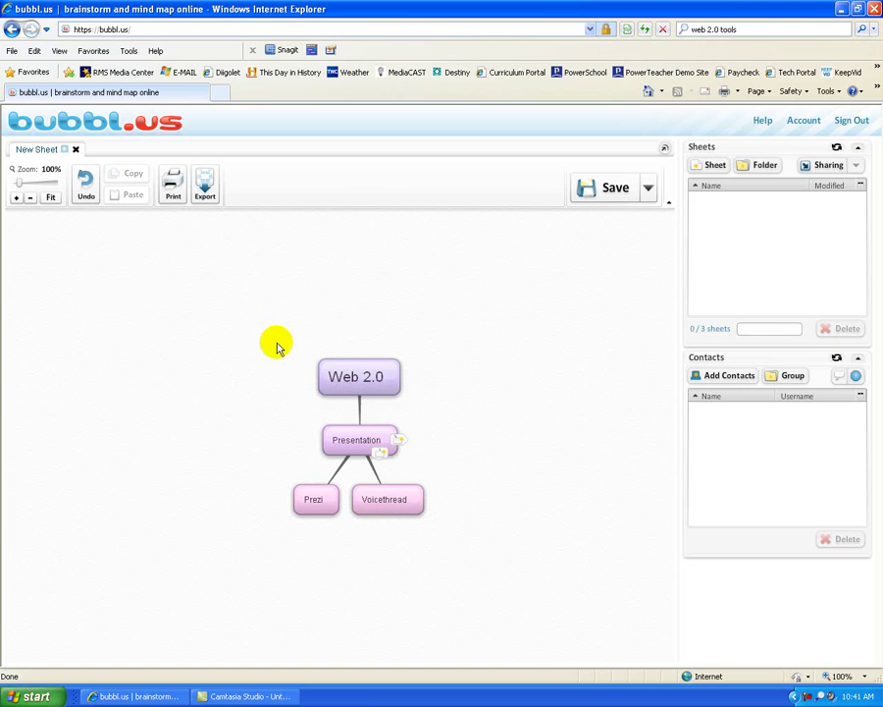
mouse_move(363, 375)
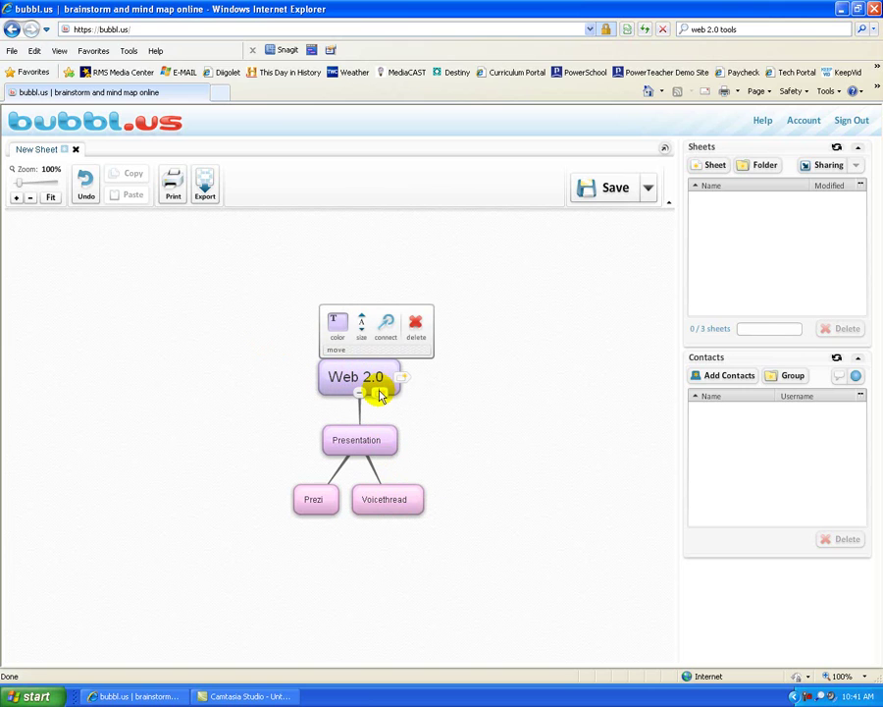
click(380, 390)
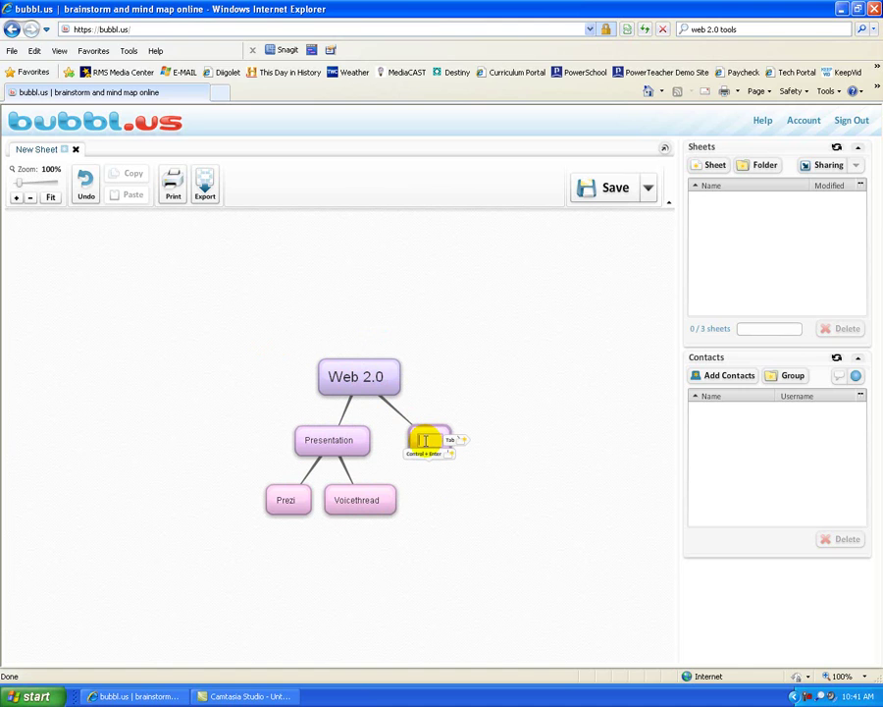
text(Organization)
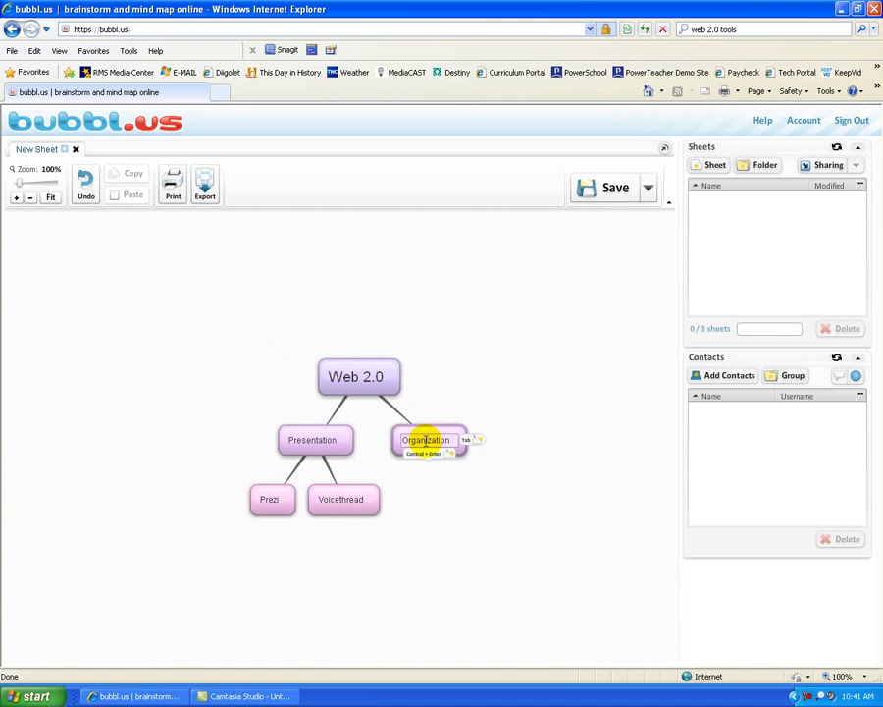
click(437, 488)
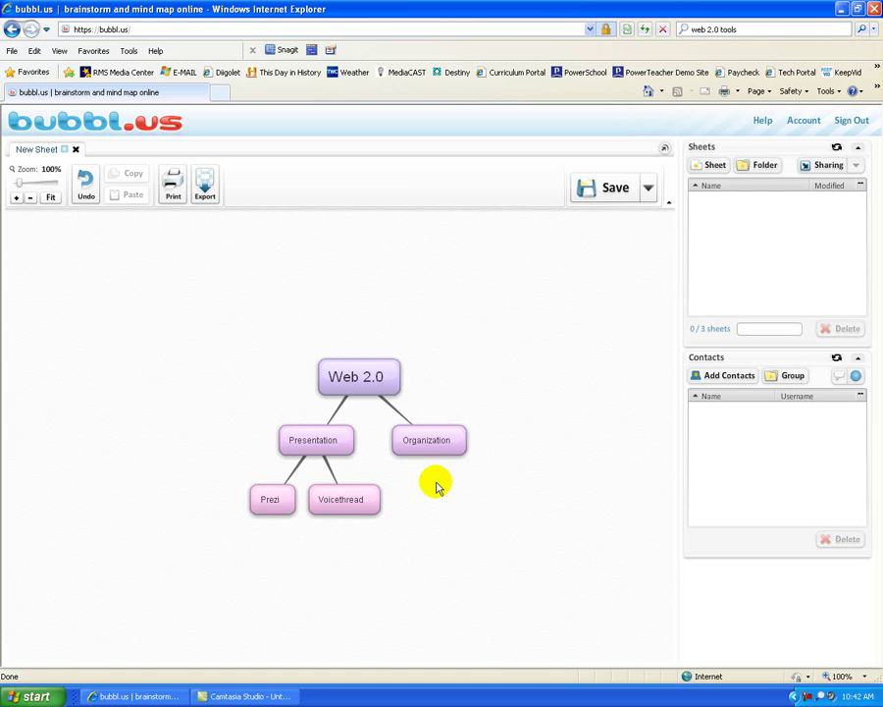
Add two child bubbles beneath "Organization", labelled "Diigo" and "Doodle".
click(429, 456)
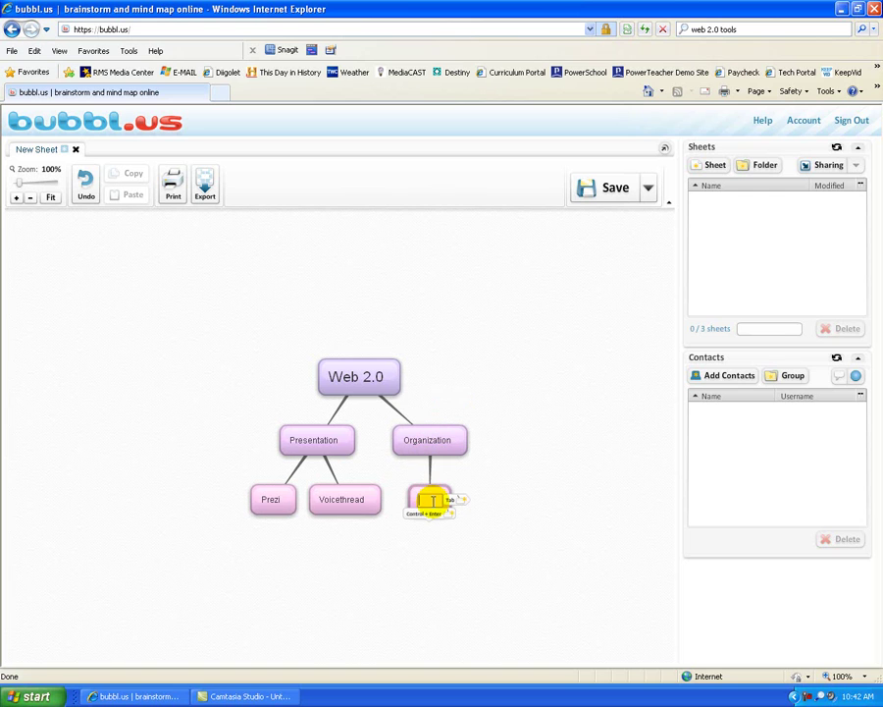
text(Diigo)
click(473, 459)
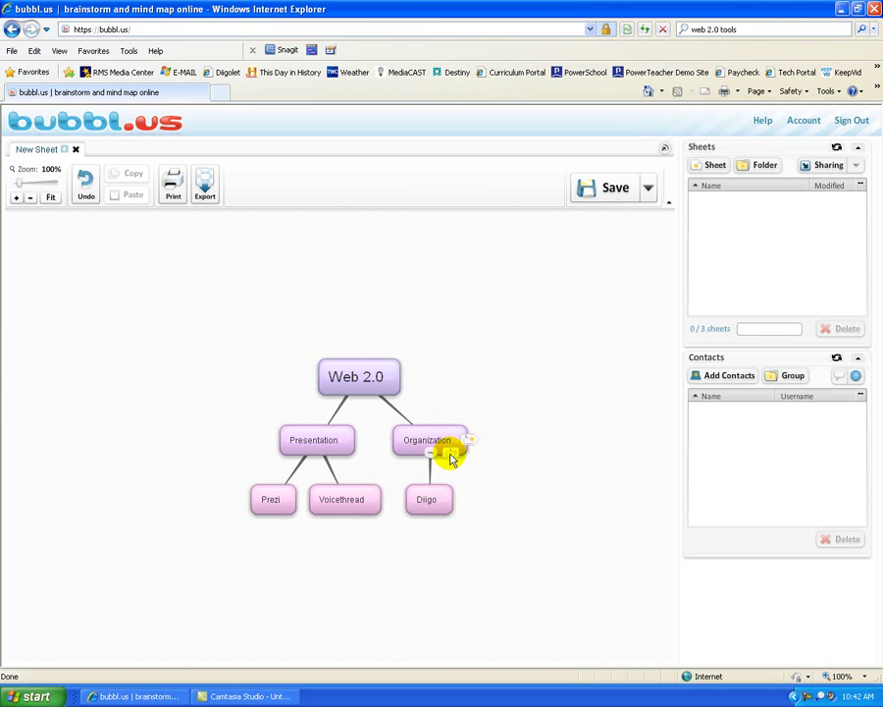
click(452, 457)
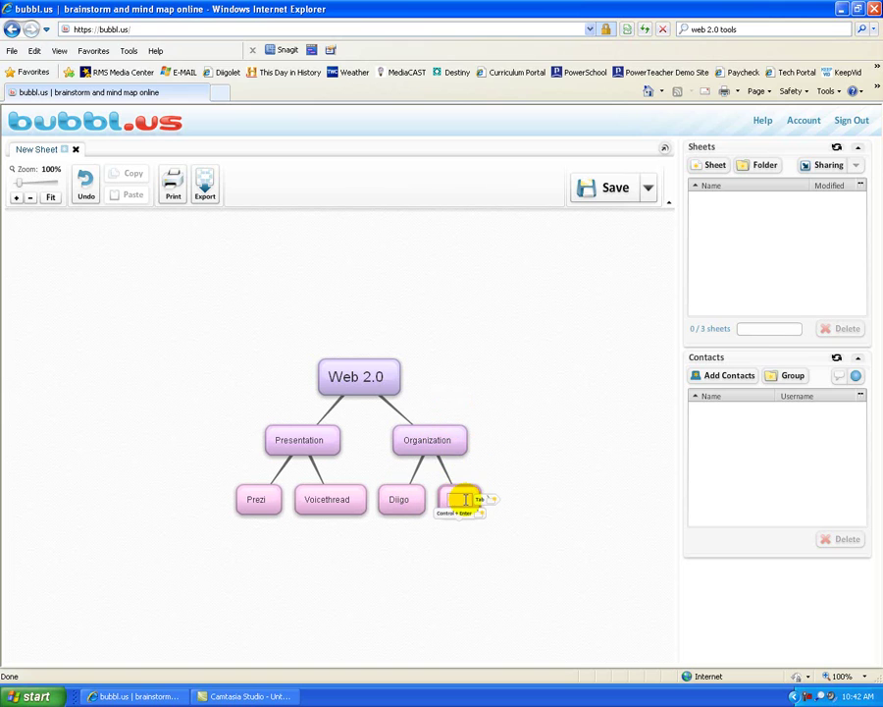
text(Doodle)
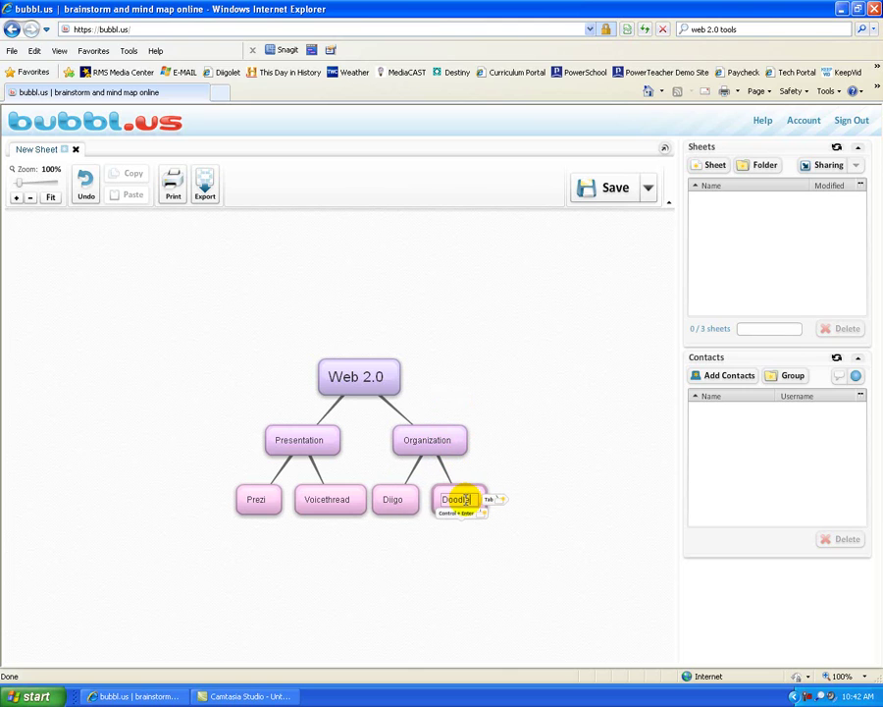
Add a third child bubble labelled "Audio" beneath the "Web 2.0" bubble.
click(365, 563)
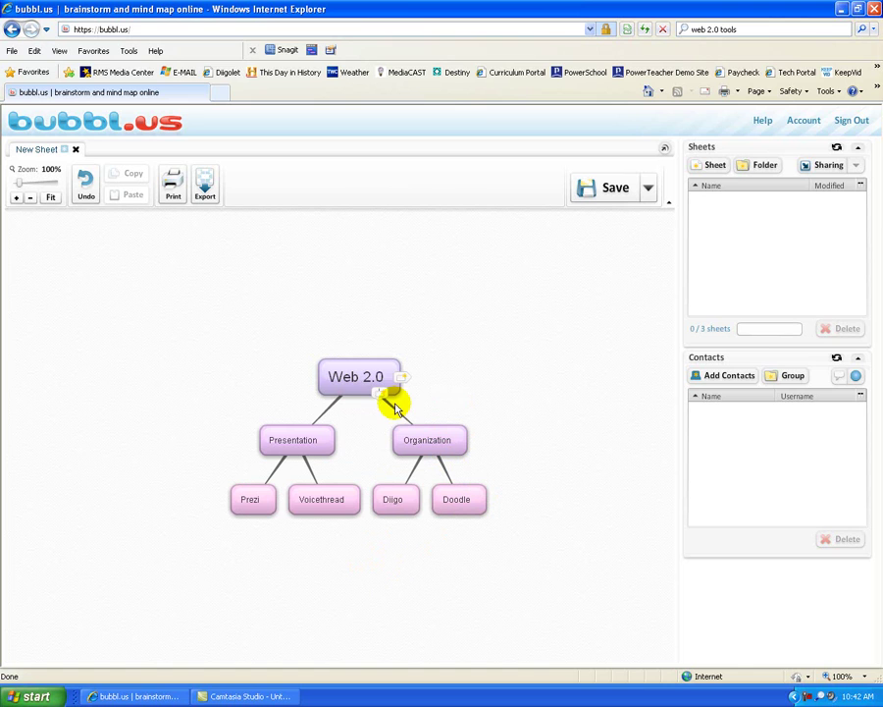
click(377, 395)
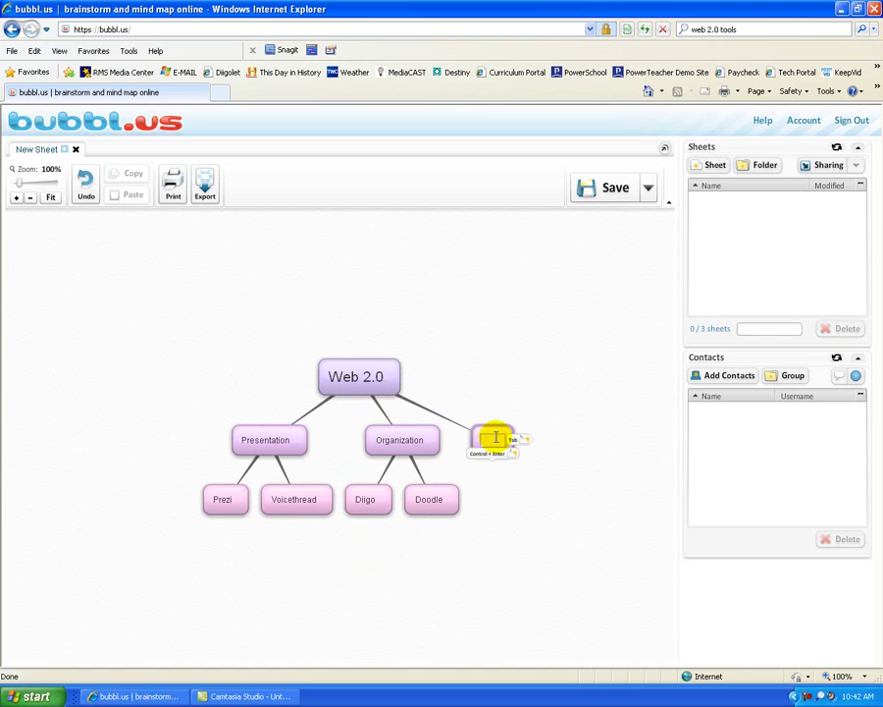
text(A)
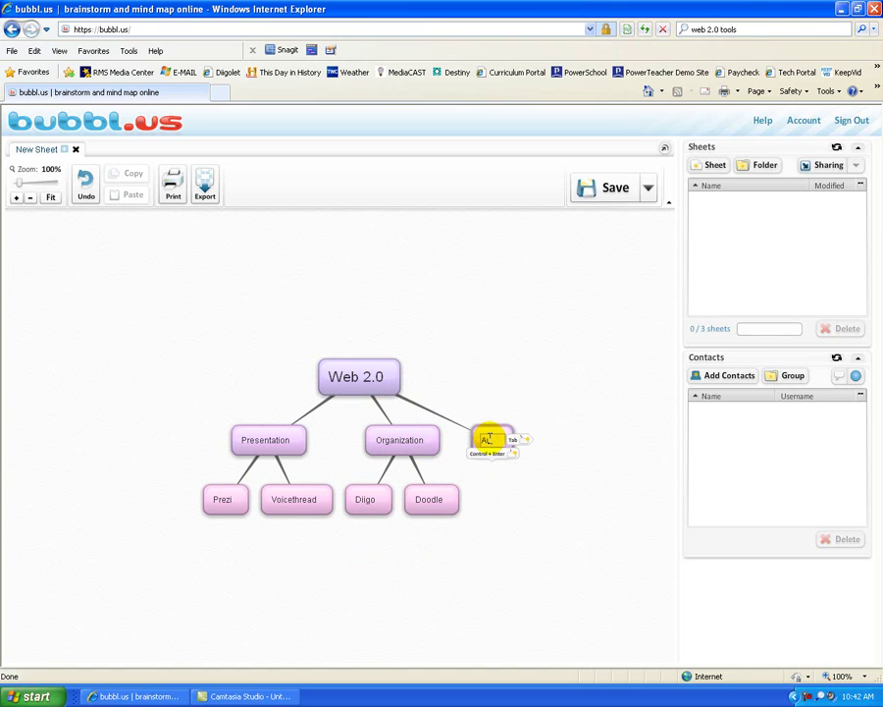
text(udio)
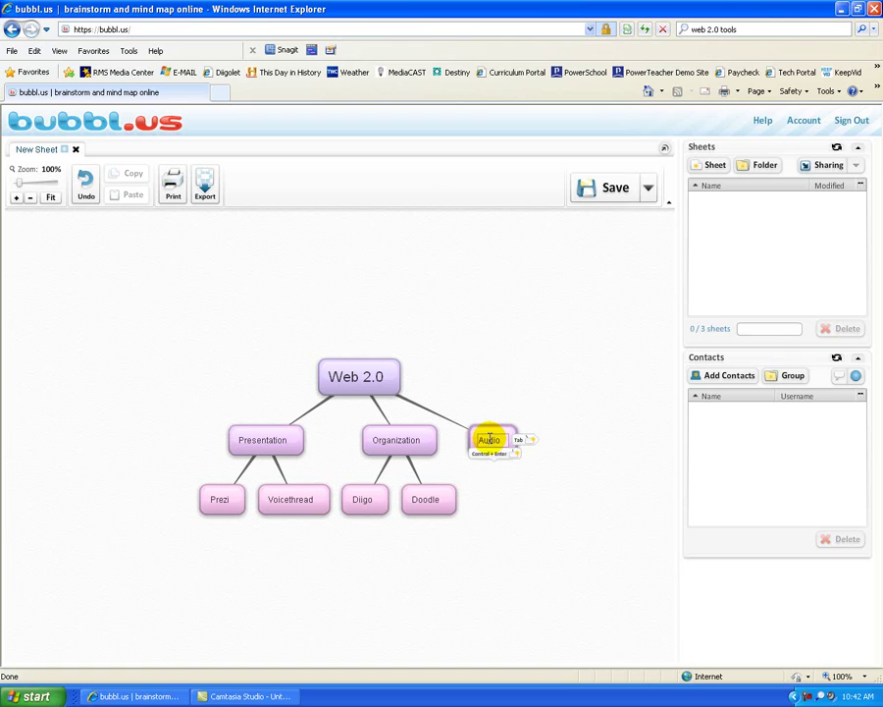
click(497, 501)
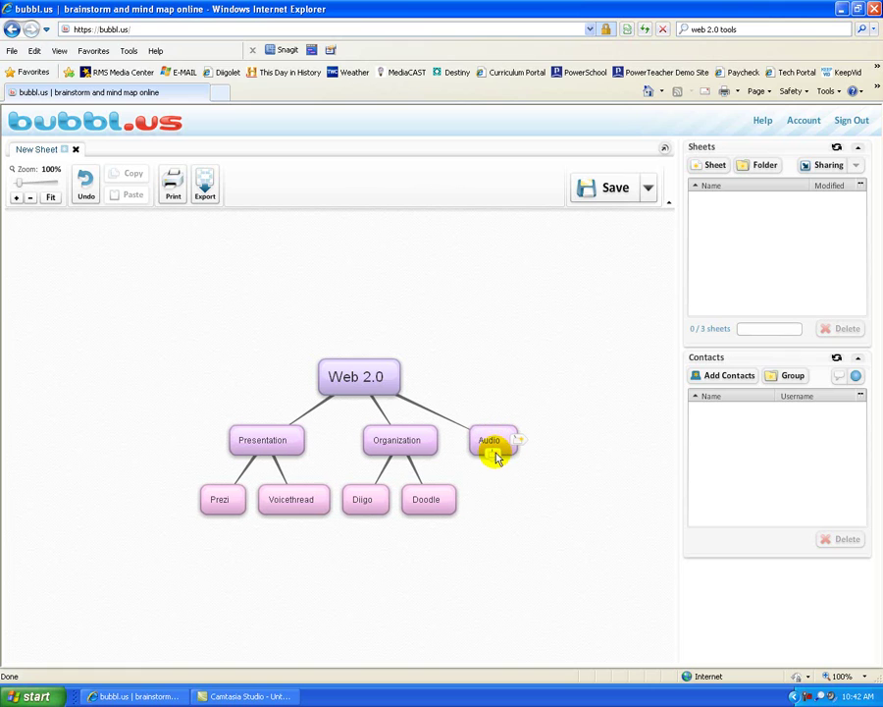
Add three child bubbles beneath "Audio", labelled "Vocaroo", "Voki" and "Blabberize".
click(494, 455)
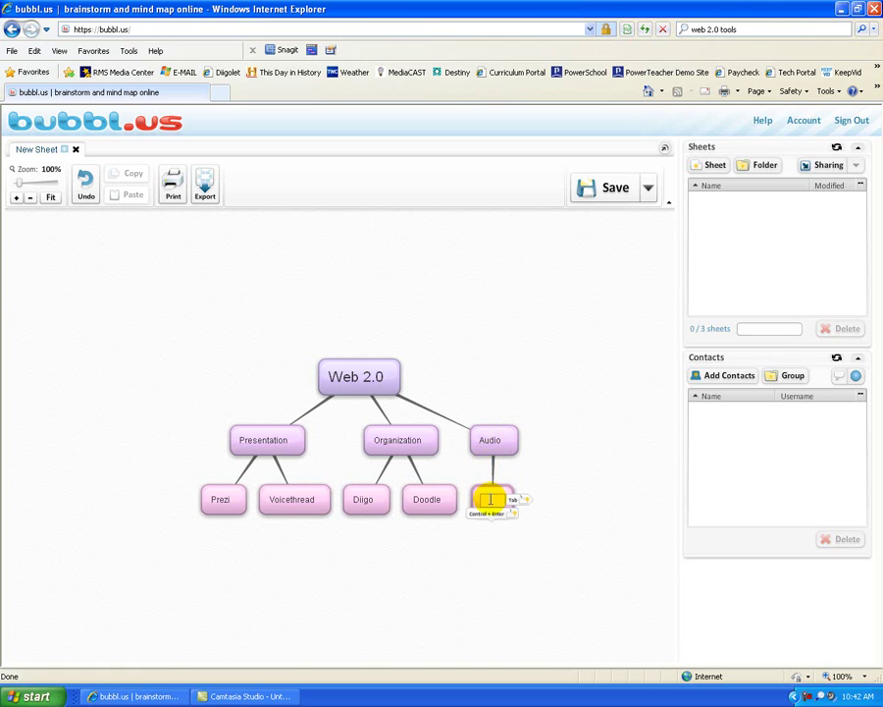
text(Vocaroo)
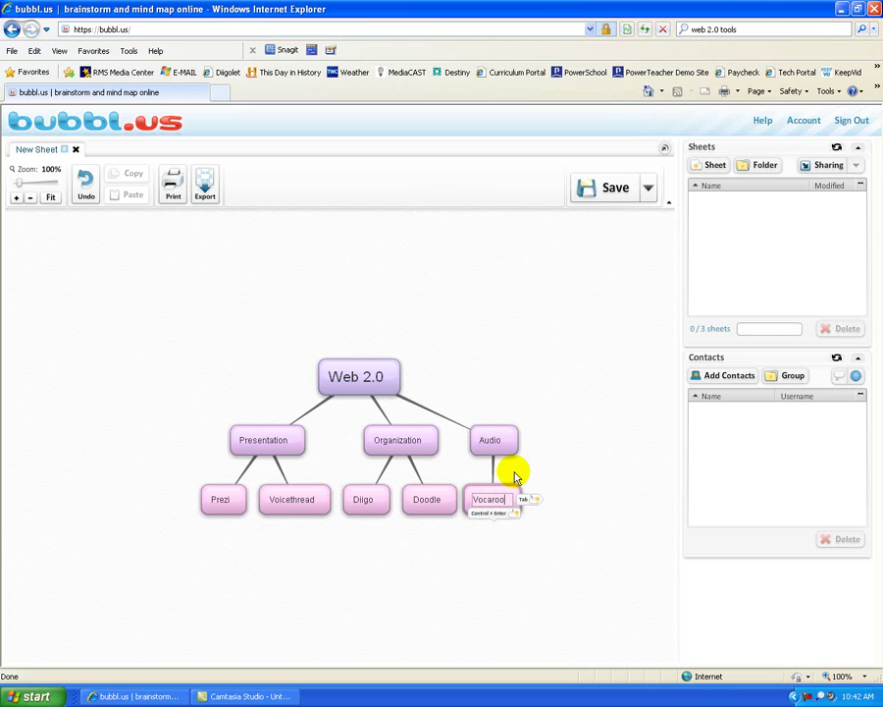
key(Return)
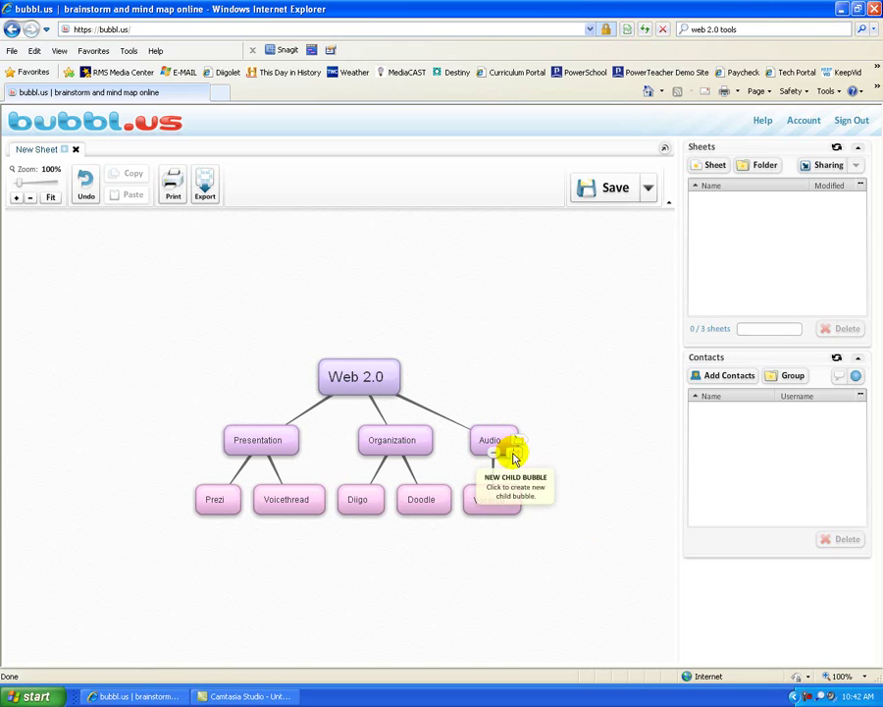
click(509, 455)
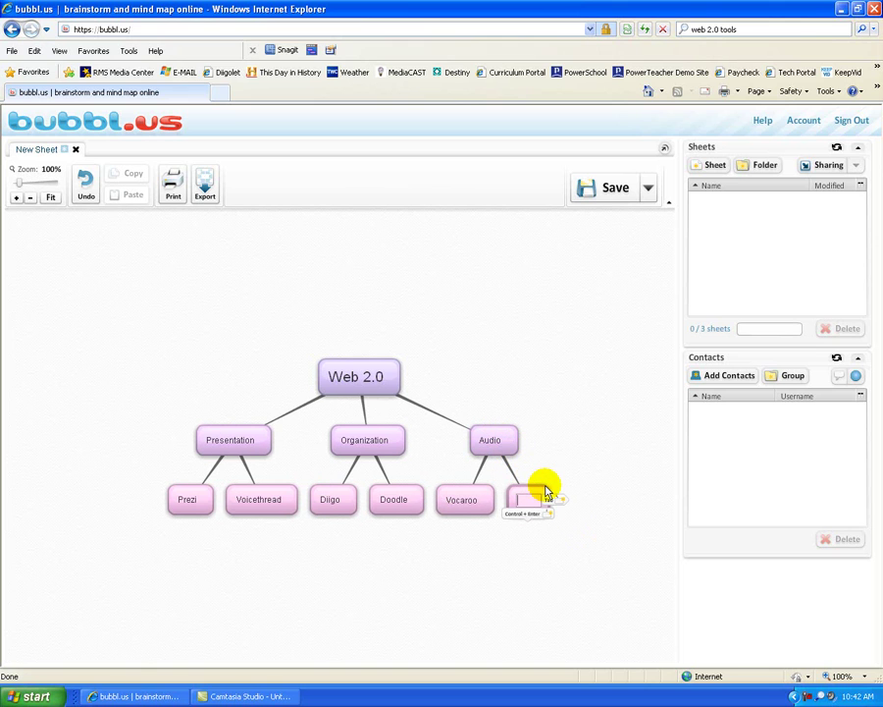
text(Voki)
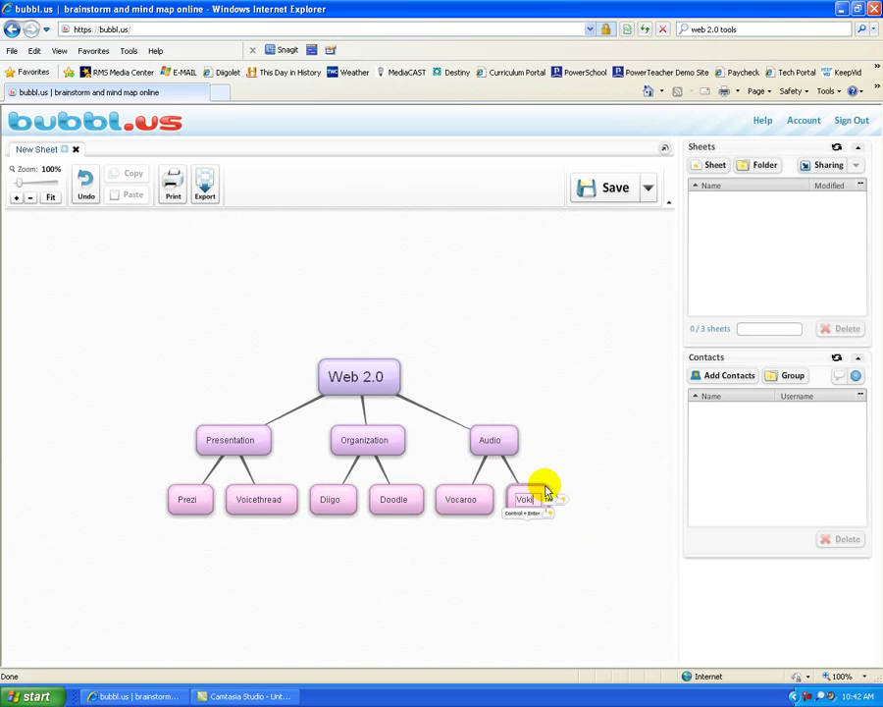
click(506, 451)
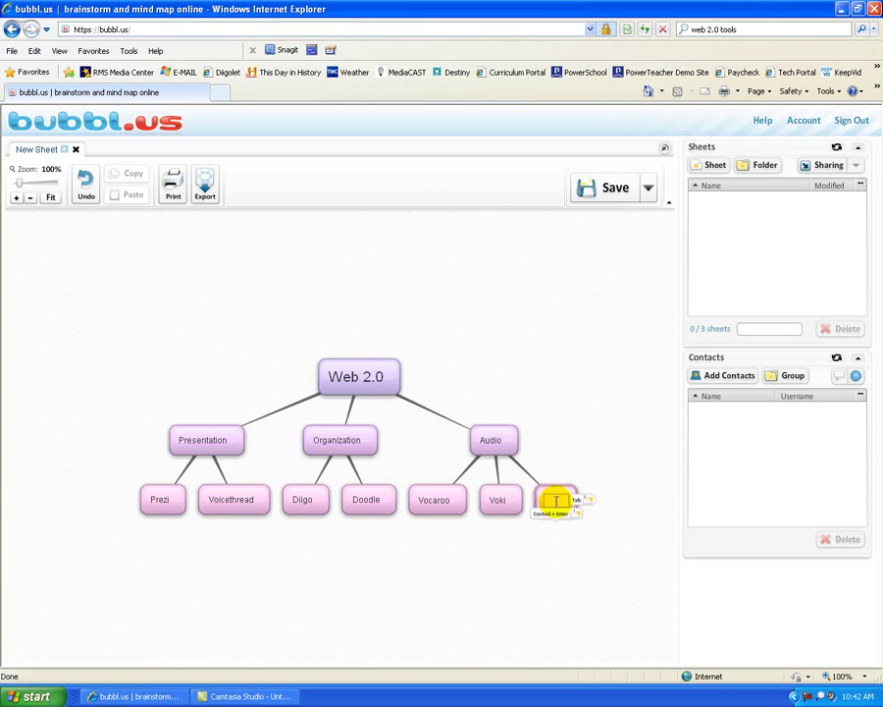
text(Bla)
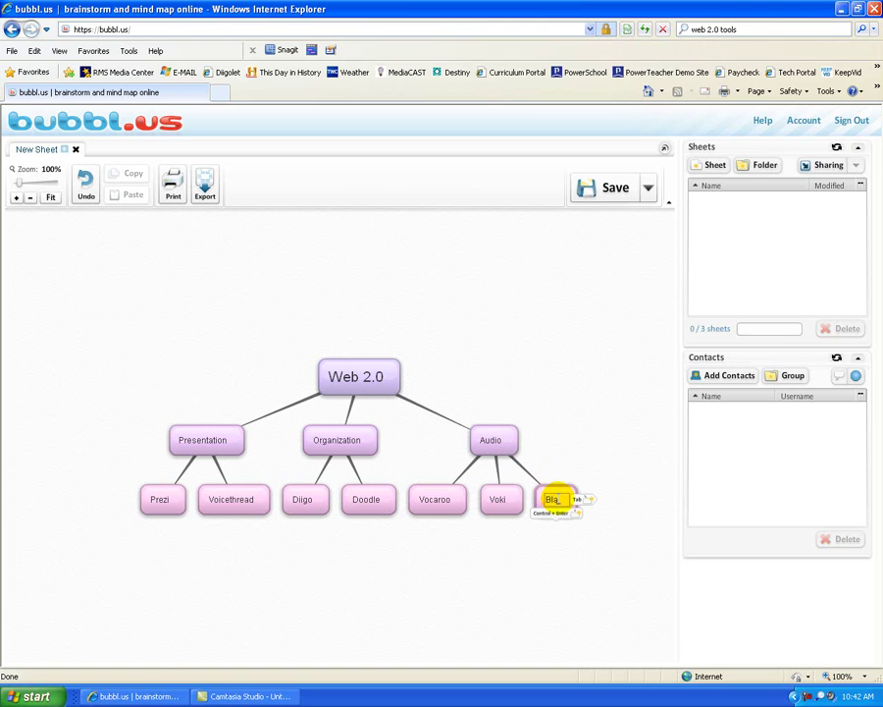
text(bberize)
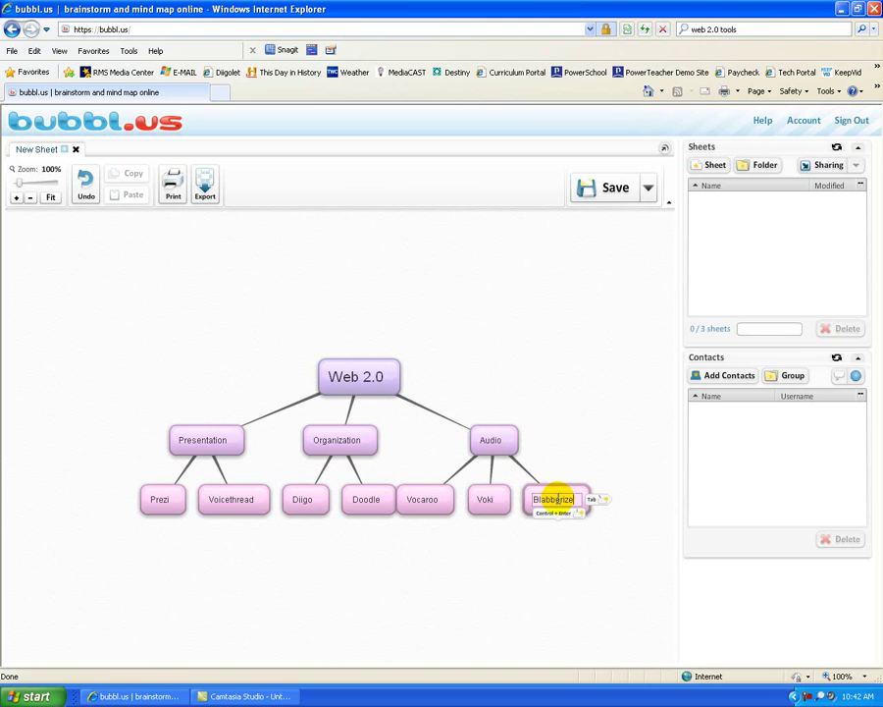
click(430, 589)
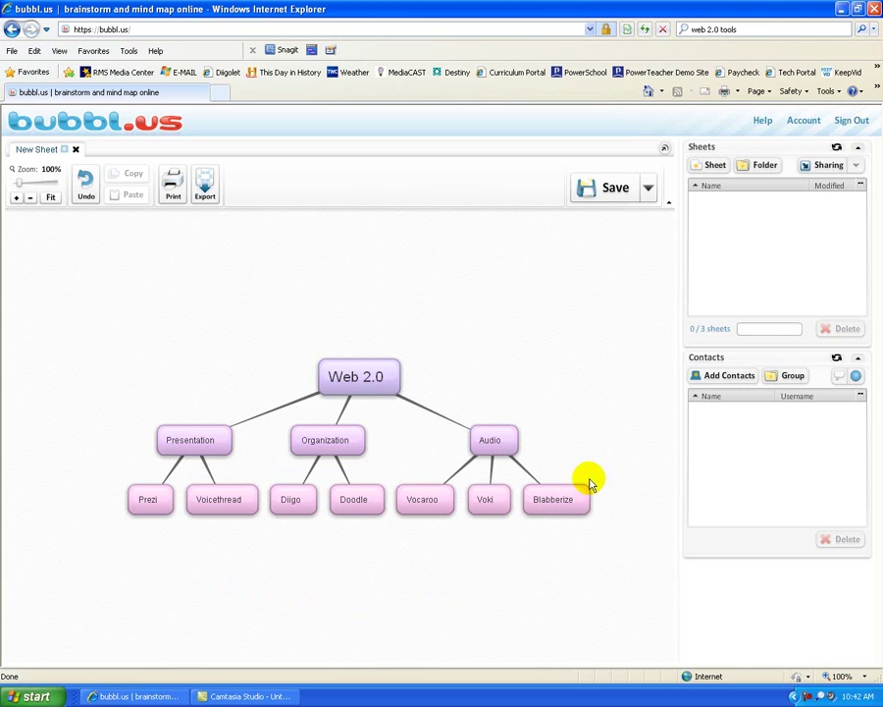
Save the mind map sheet and select its entry in the list of saved sheets.
mouse_move(369, 383)
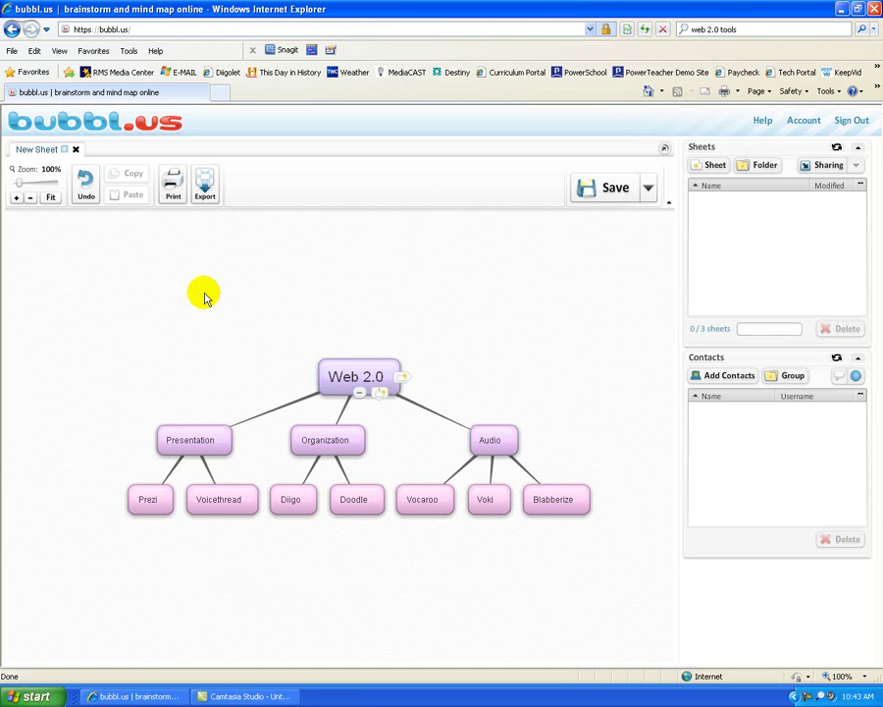
click(619, 189)
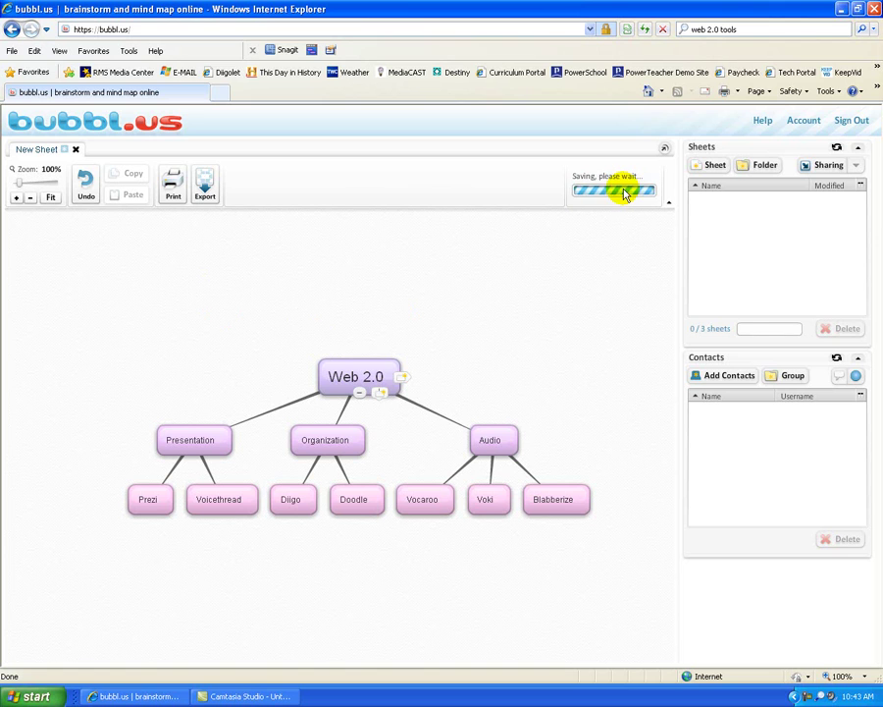
click(734, 203)
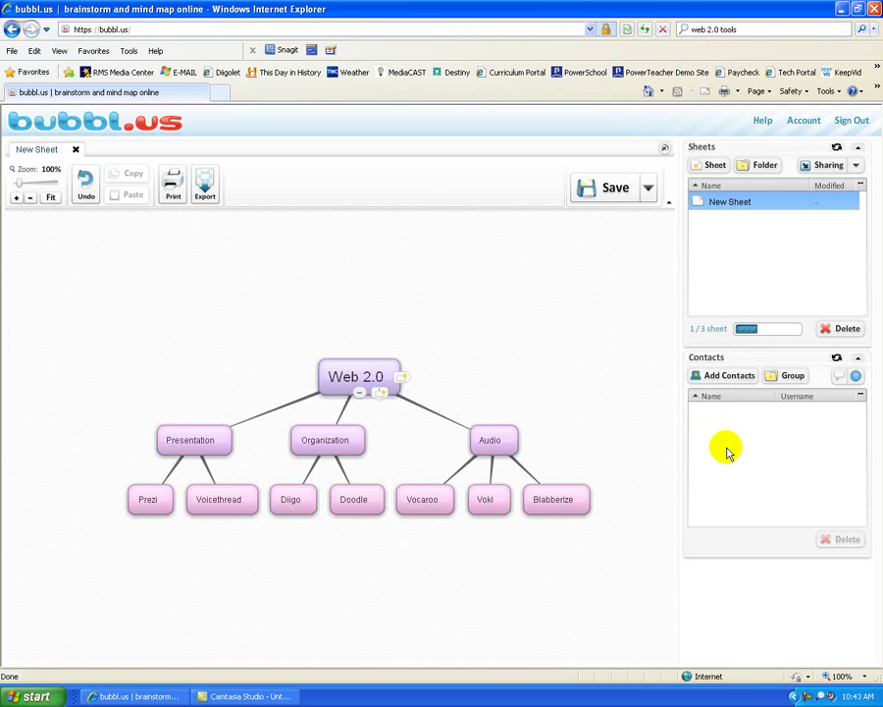
Preview the entire sheet's print layout in portrait orientation, and leave the print options without printing.
click(173, 196)
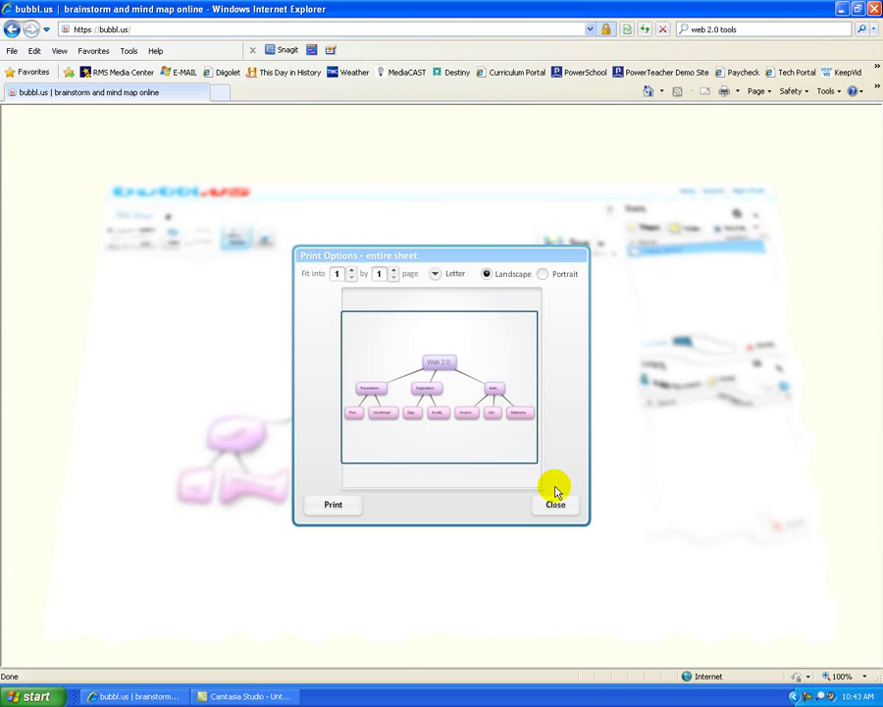
click(543, 274)
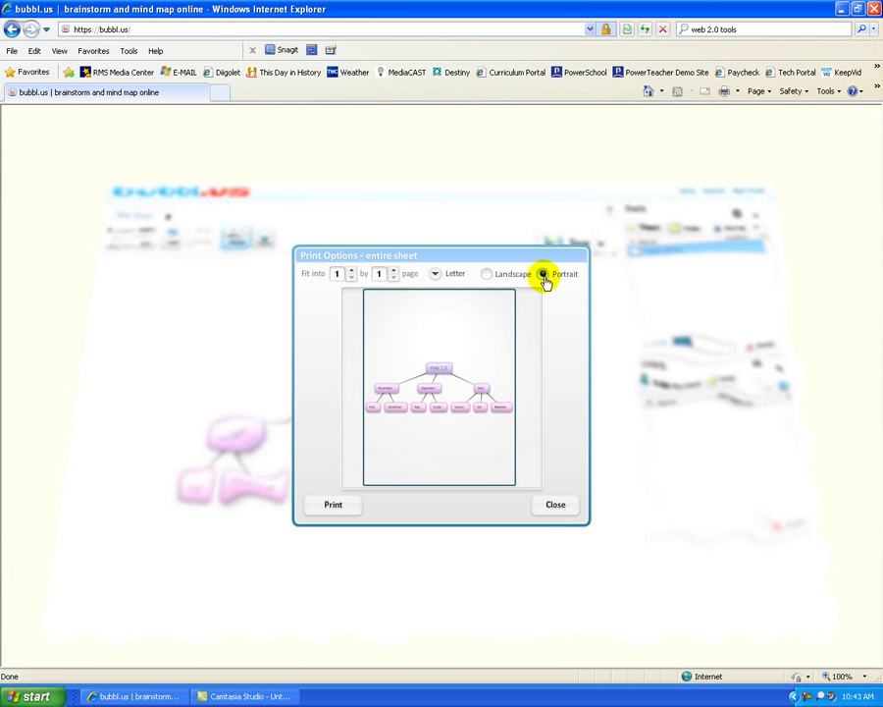
click(556, 506)
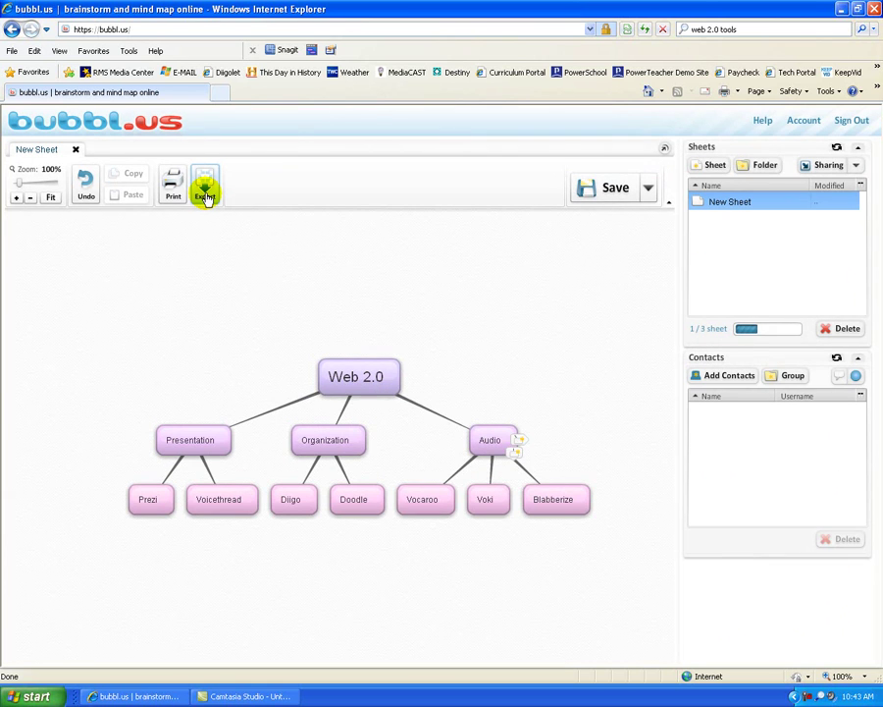
Examine the image and HTML outline export options for the entire sheet, and leave them without exporting.
click(204, 194)
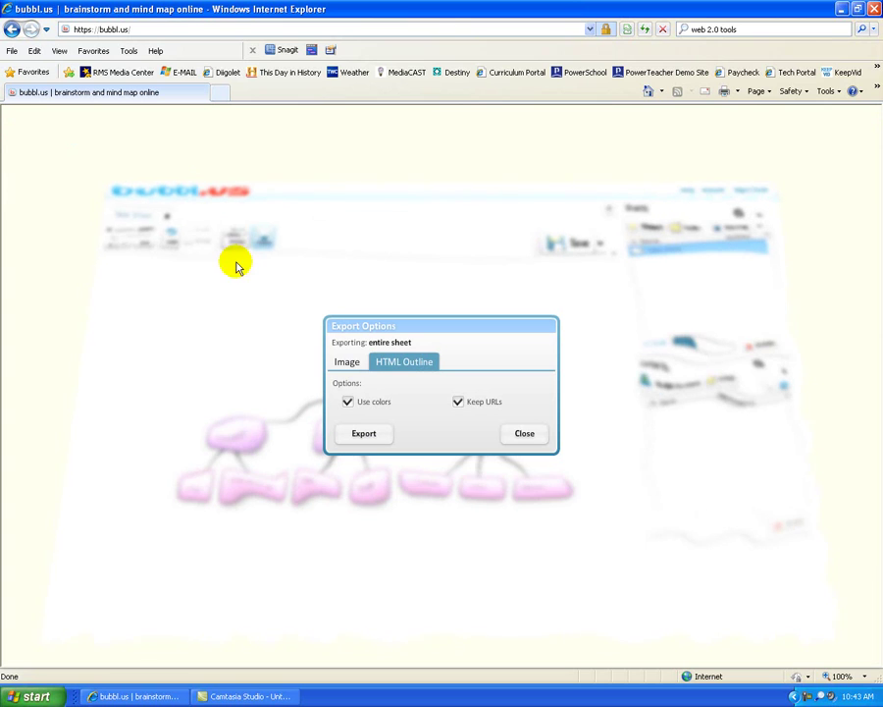
click(350, 365)
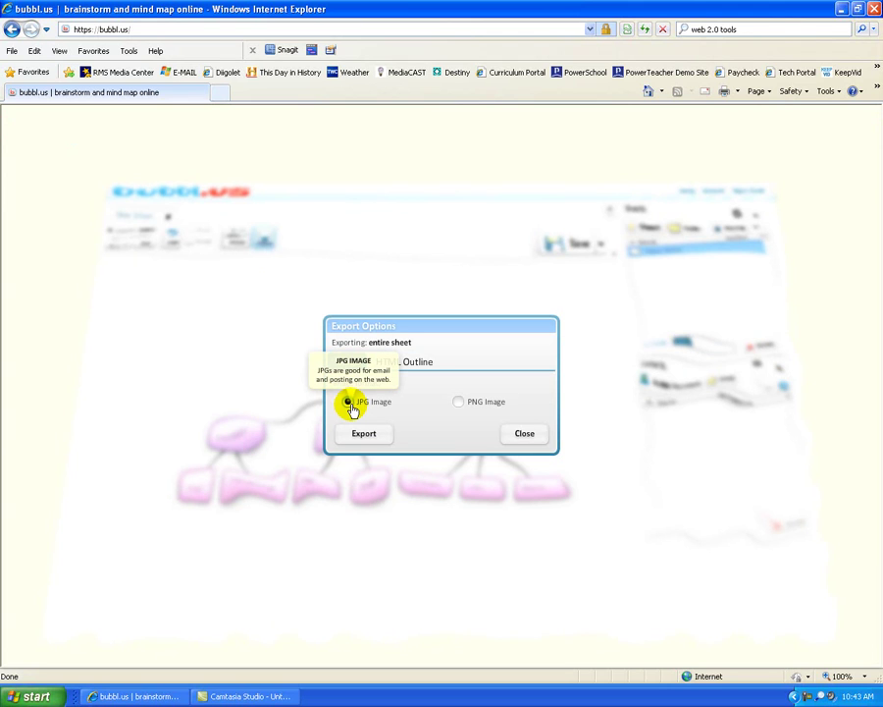
click(395, 363)
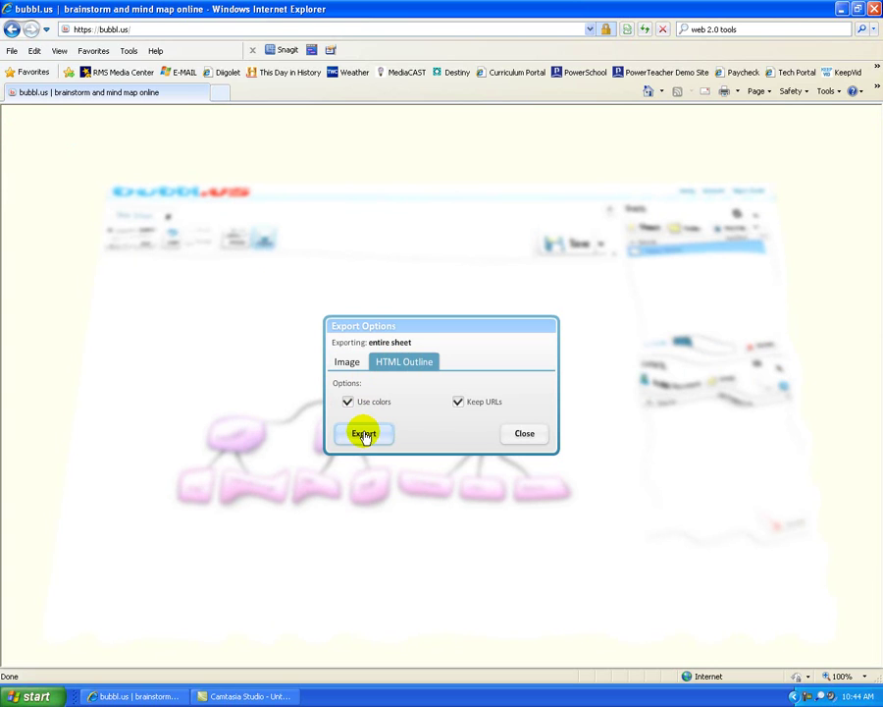
click(524, 435)
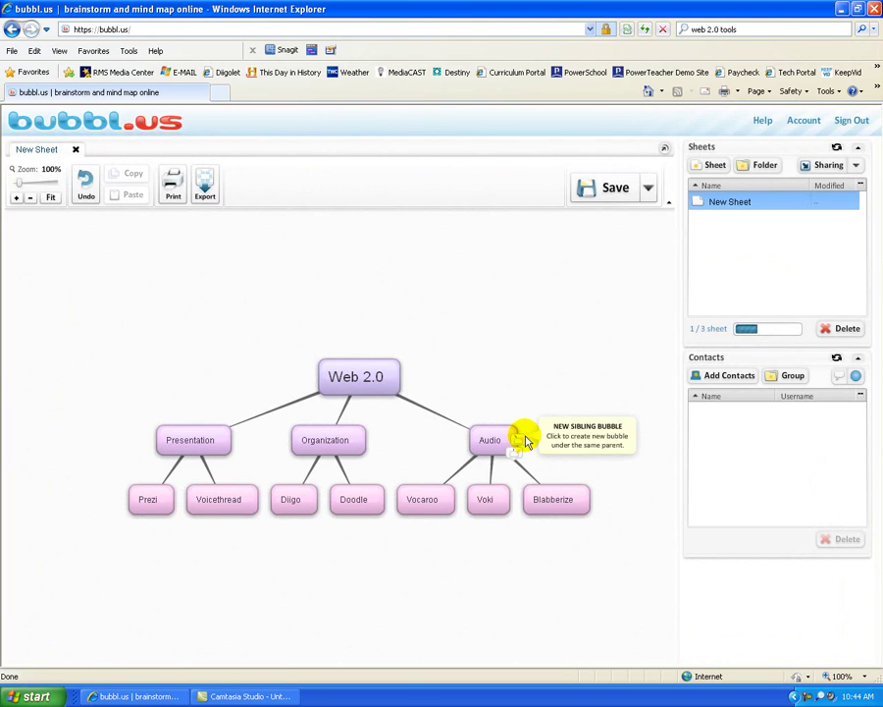